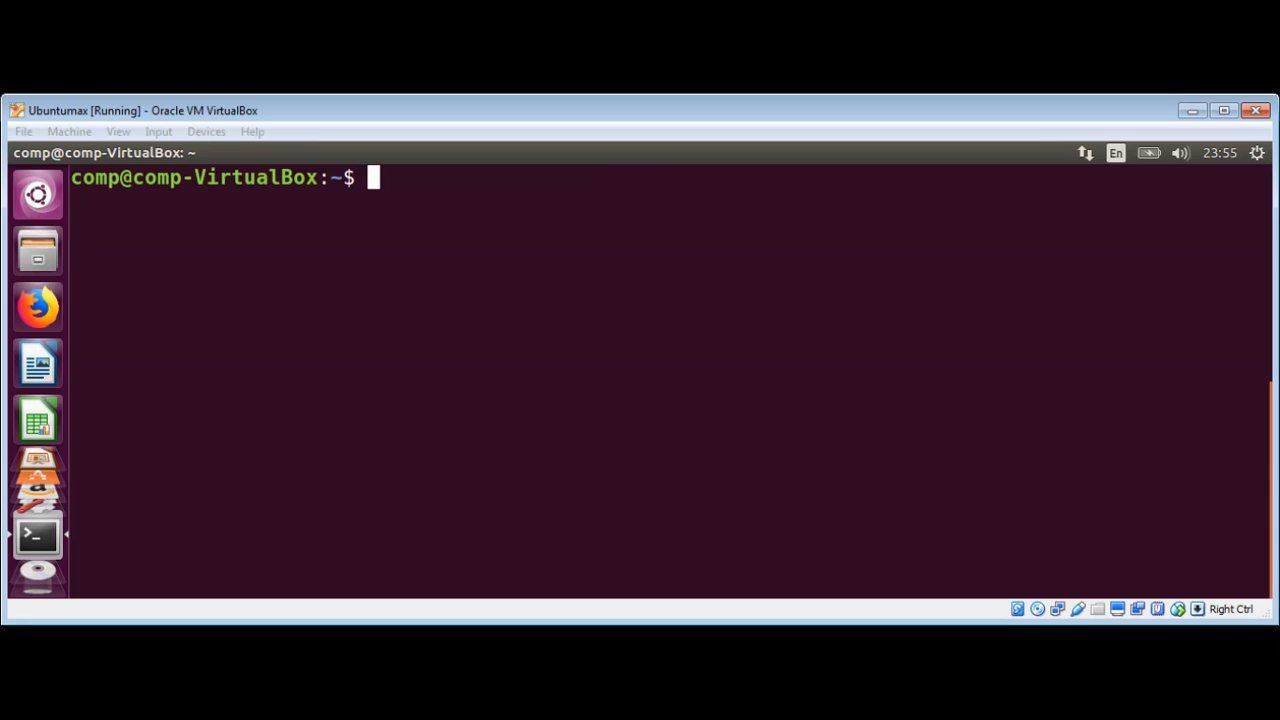
Step: Search Google for 'googler github' and reach the jarun/googler repository result
click(586, 215)
text(google-chrome)
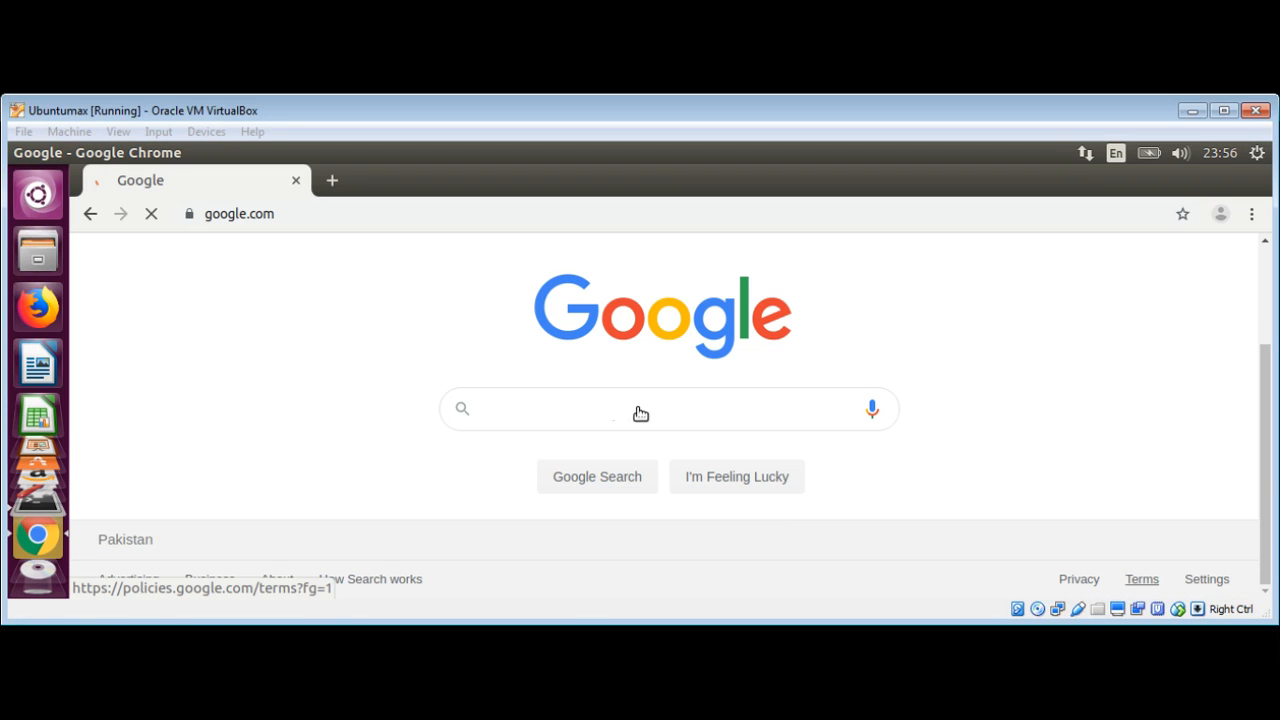
click(567, 412)
text(googler)
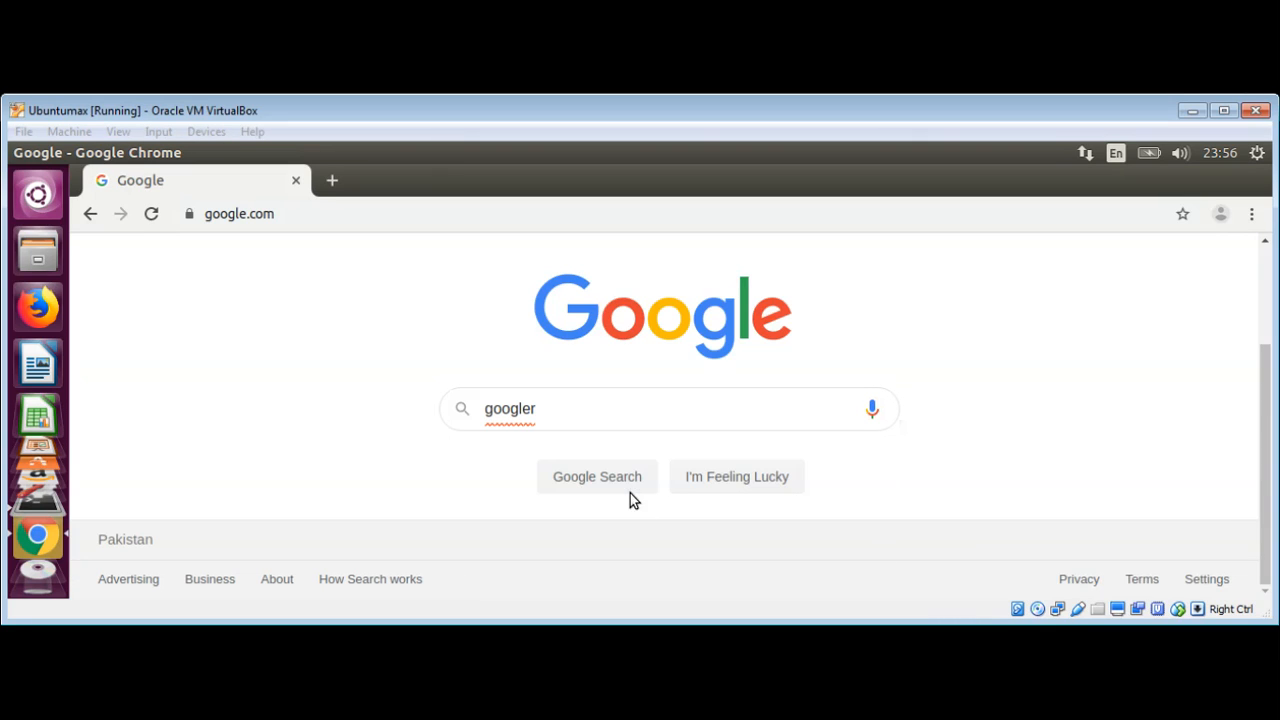
key(Return)
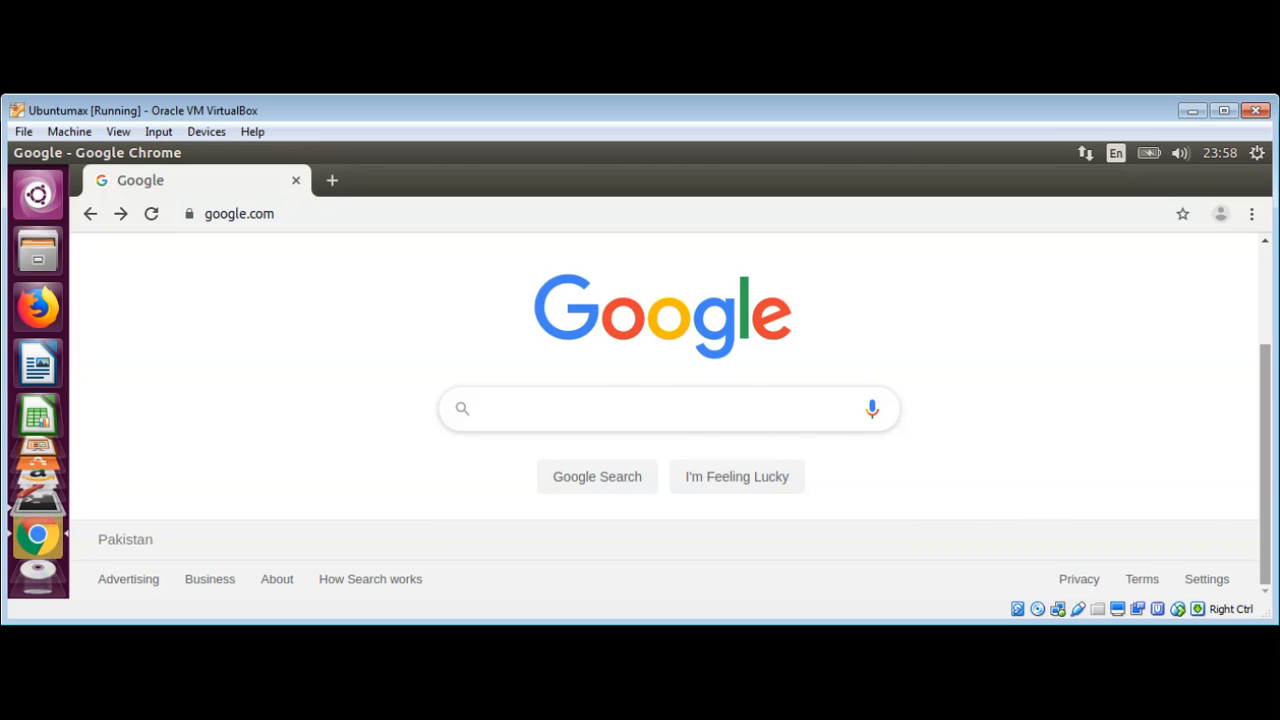
text(googler github)
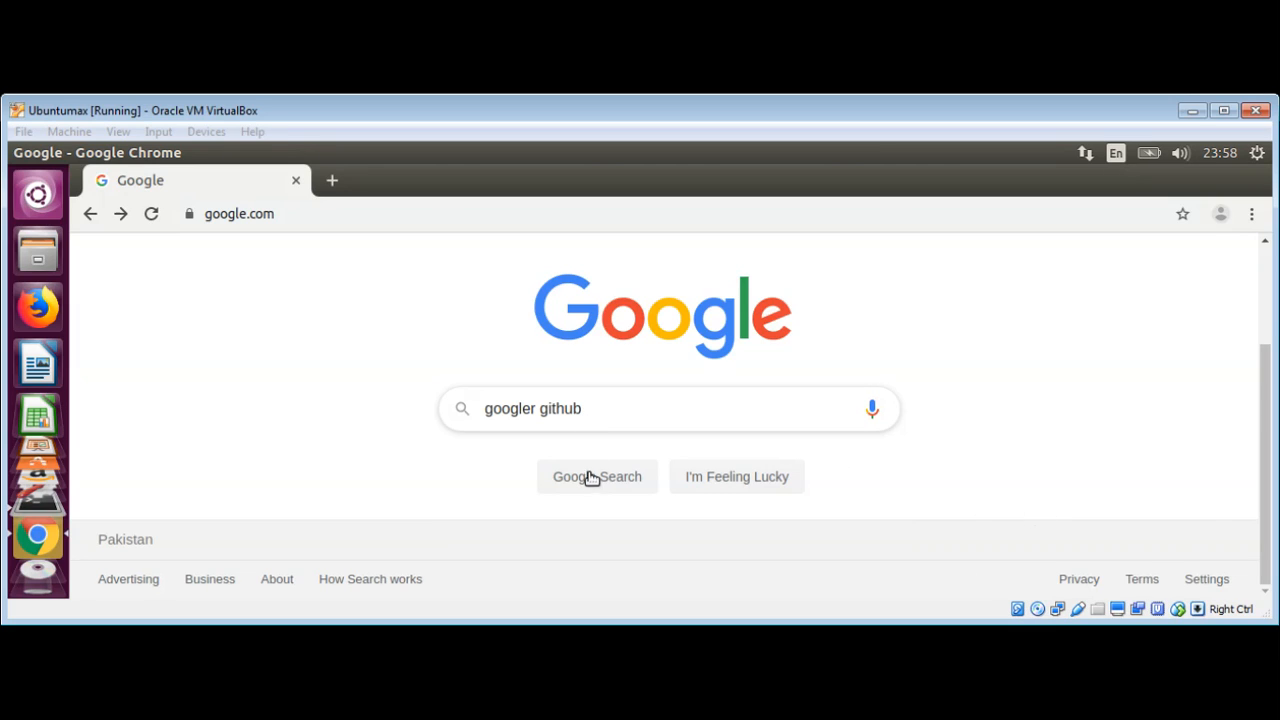
click(593, 481)
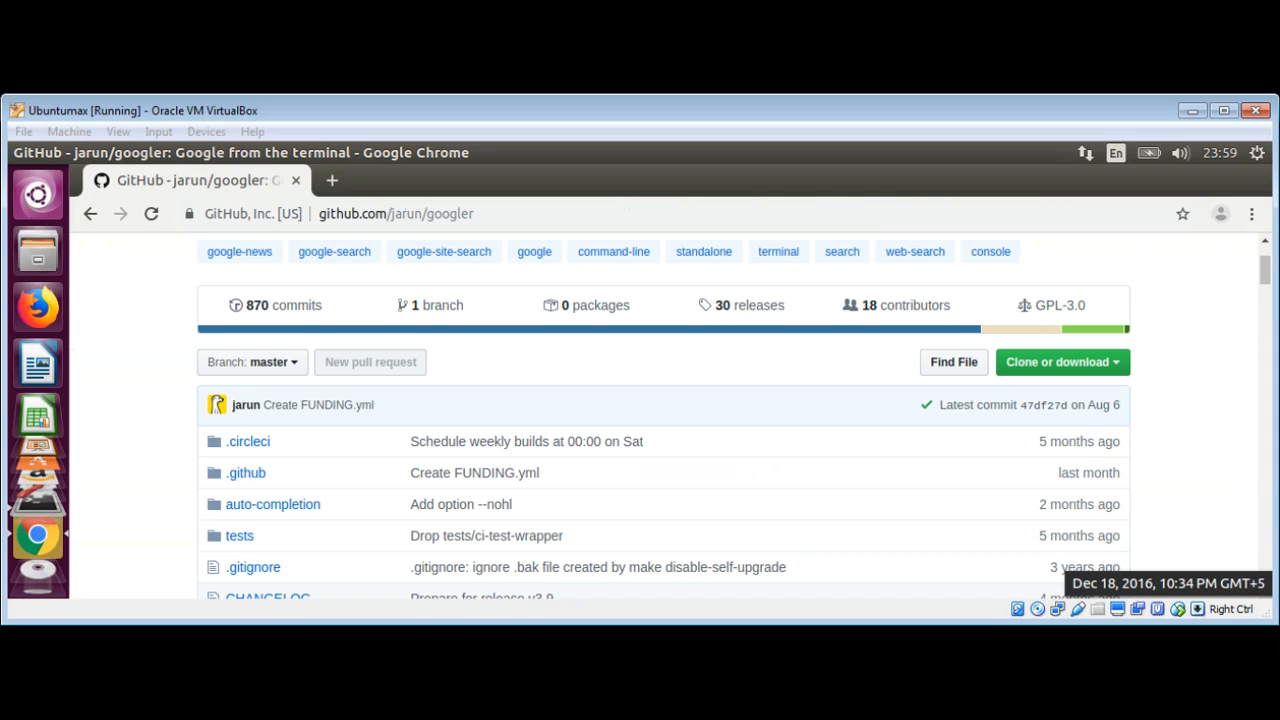
Step: Copy the jarun/googler HTTPS clone URL and bring the terminal back in front of Chrome
click(1121, 366)
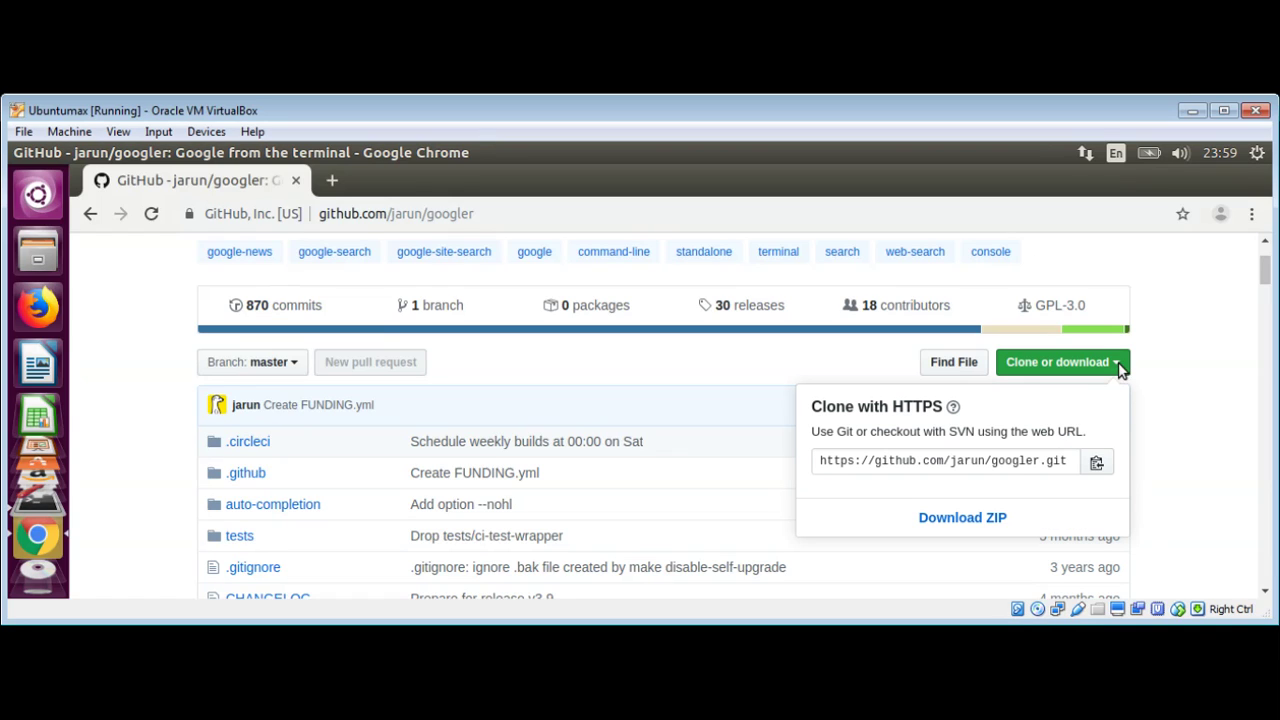
click(1097, 462)
mouse_move(57, 160)
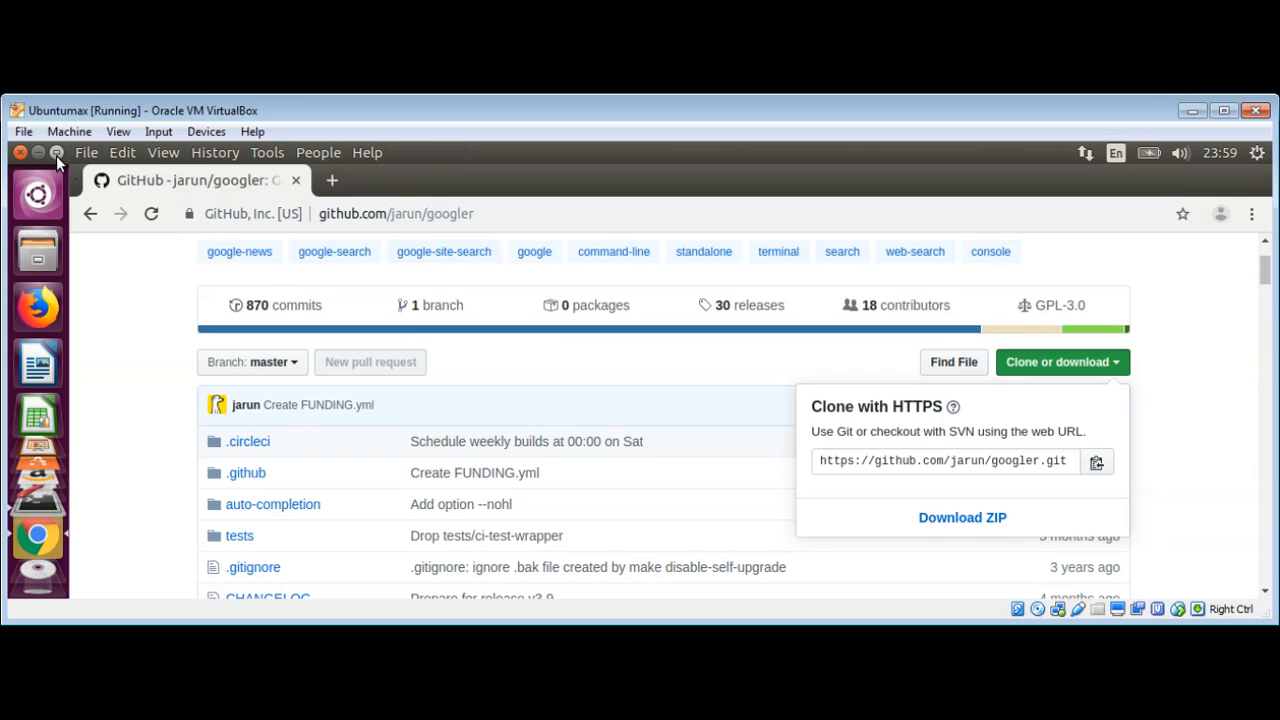
click(56, 152)
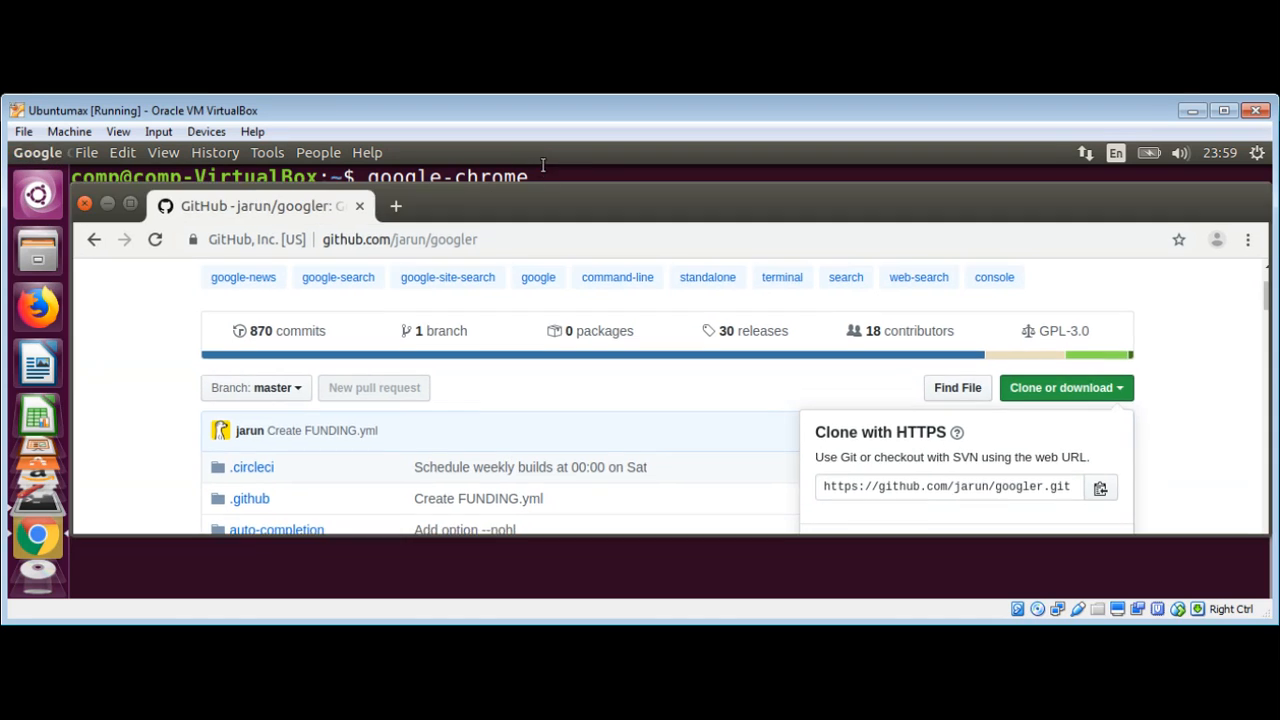
click(545, 175)
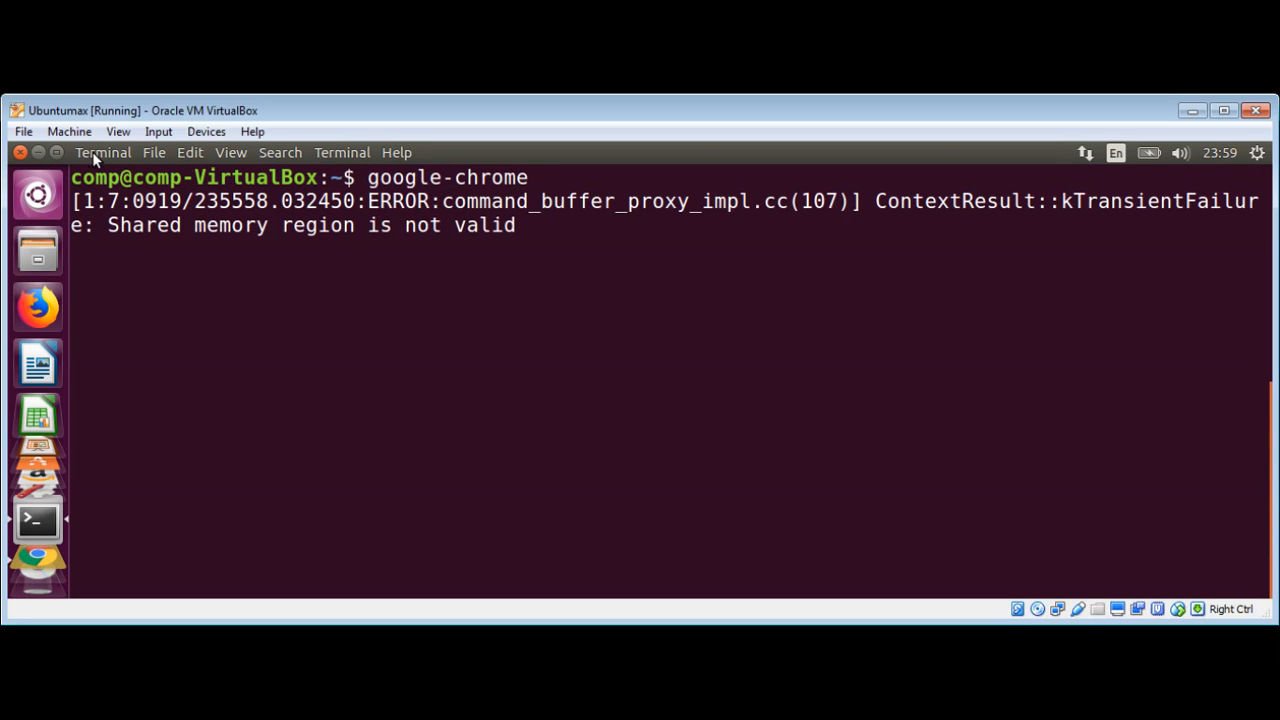
click(92, 152)
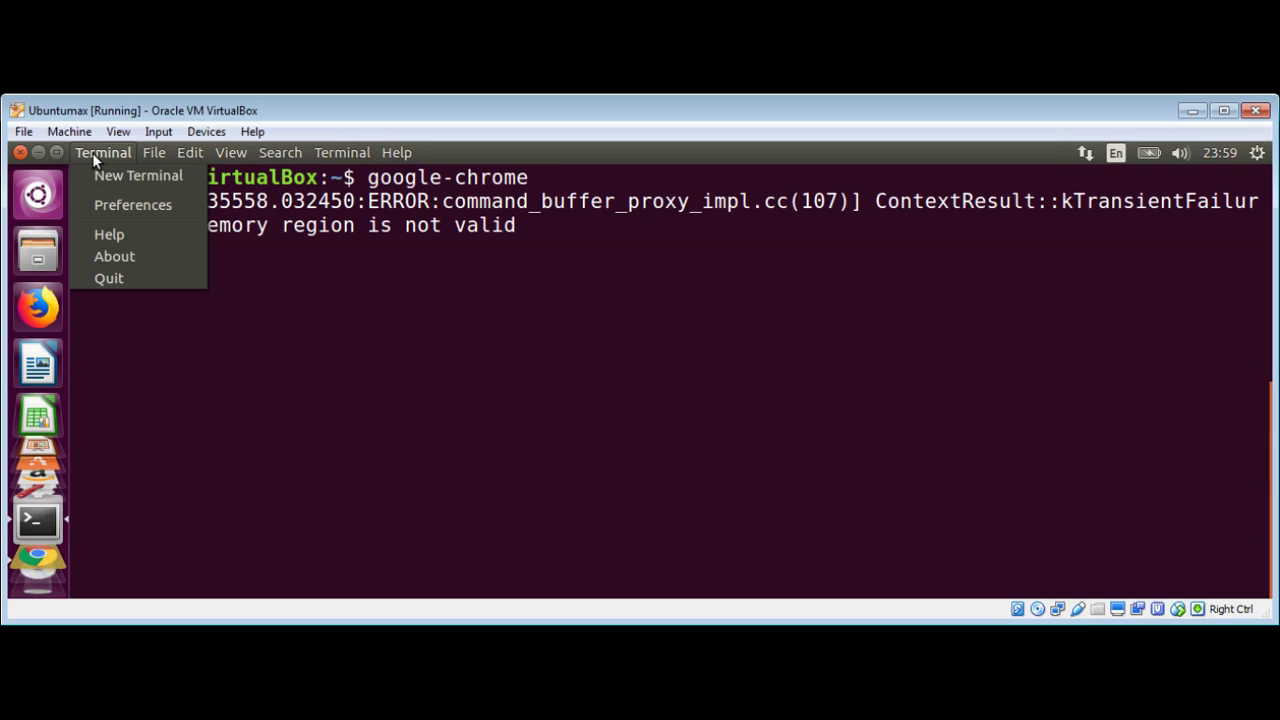
Step: In a new terminal, make and enter tmp, then paste the clone URL after git clone
click(150, 180)
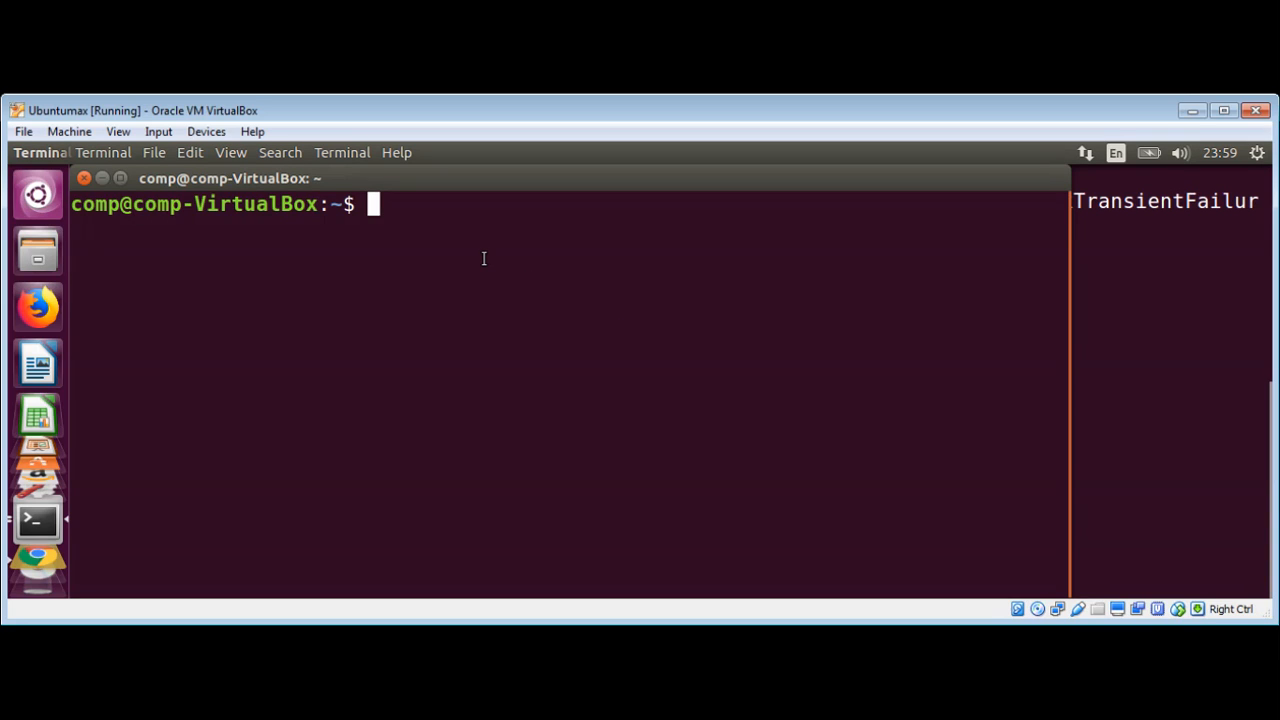
text(mkd)
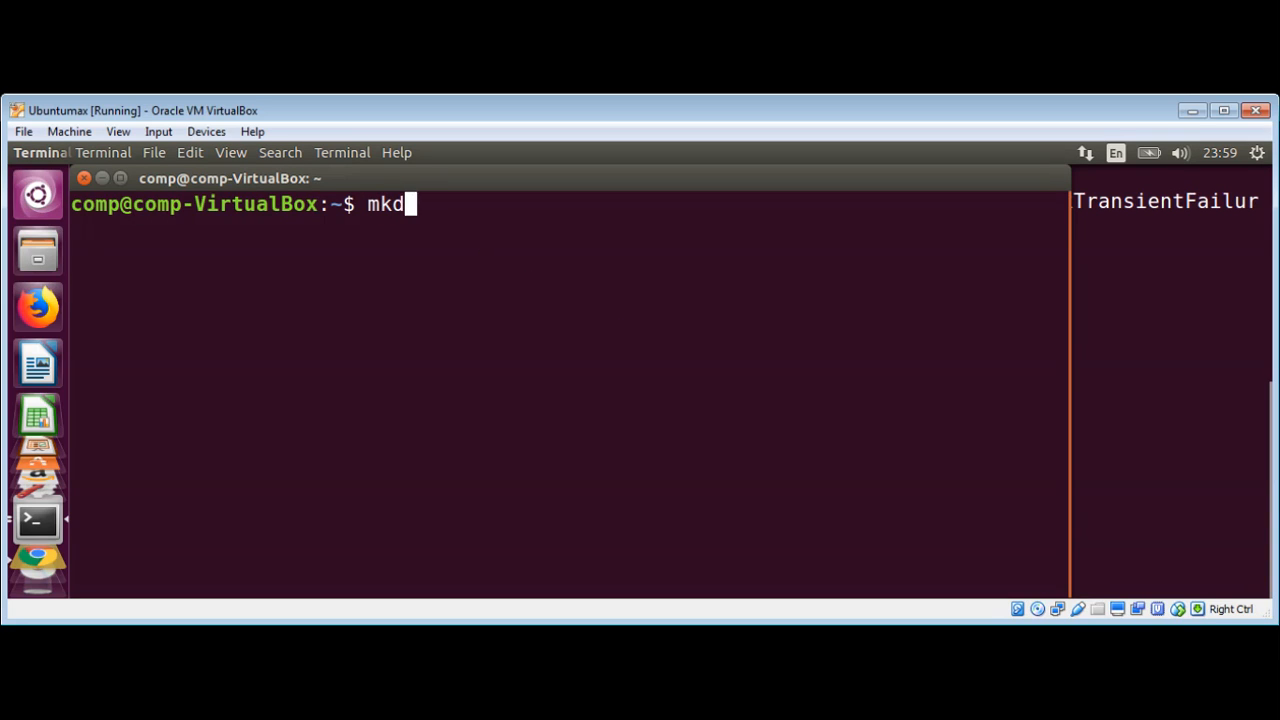
text(ir t)
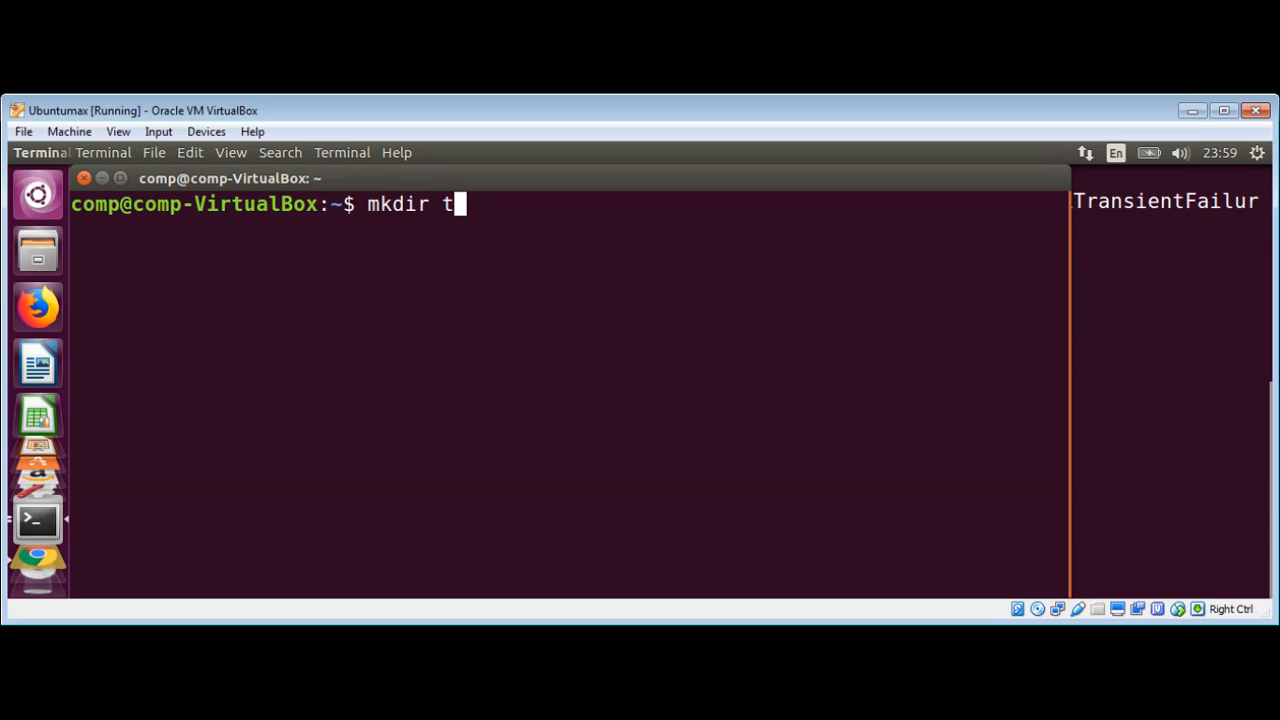
text(mp)
key(Return)
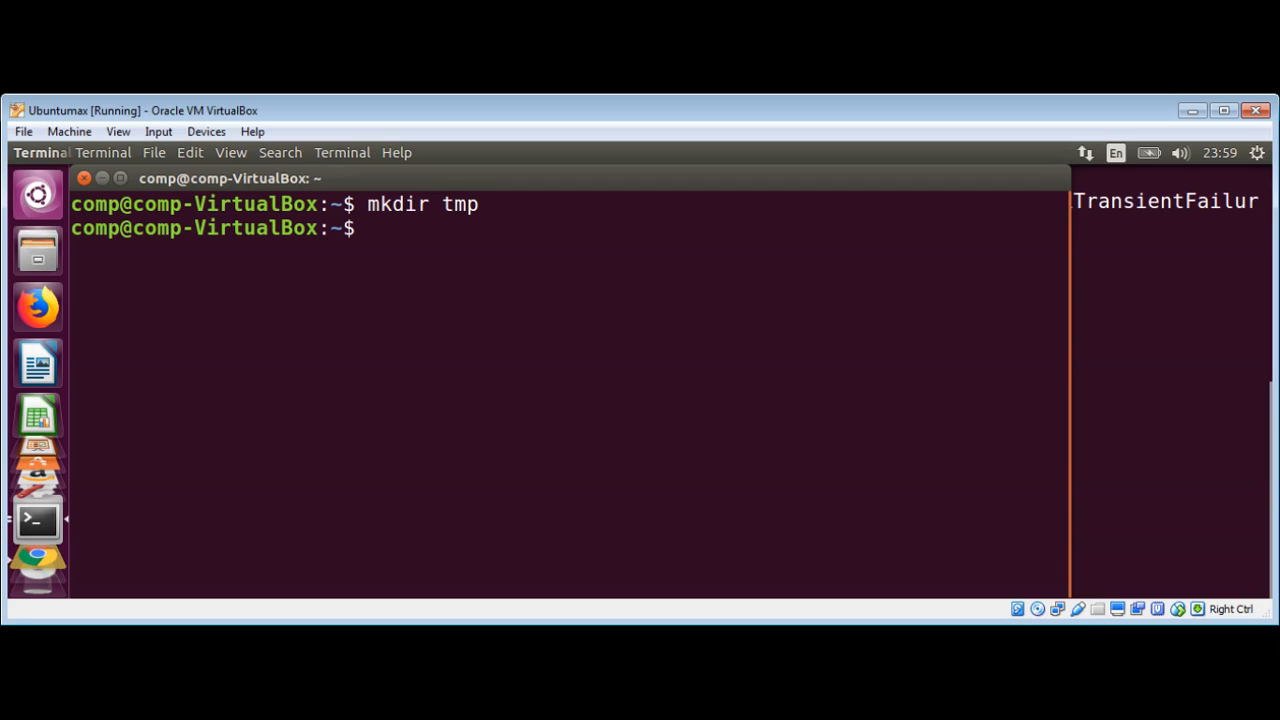
text(cd )
text(tmp)
key(Return)
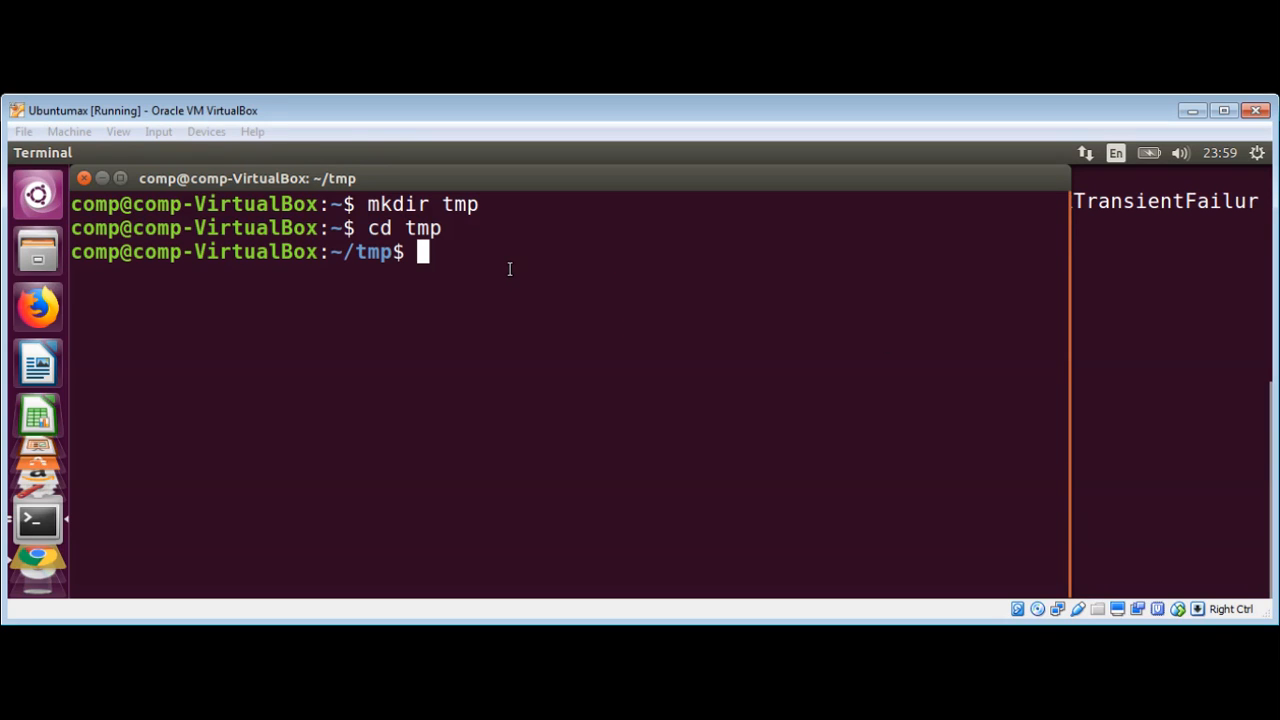
text(git )
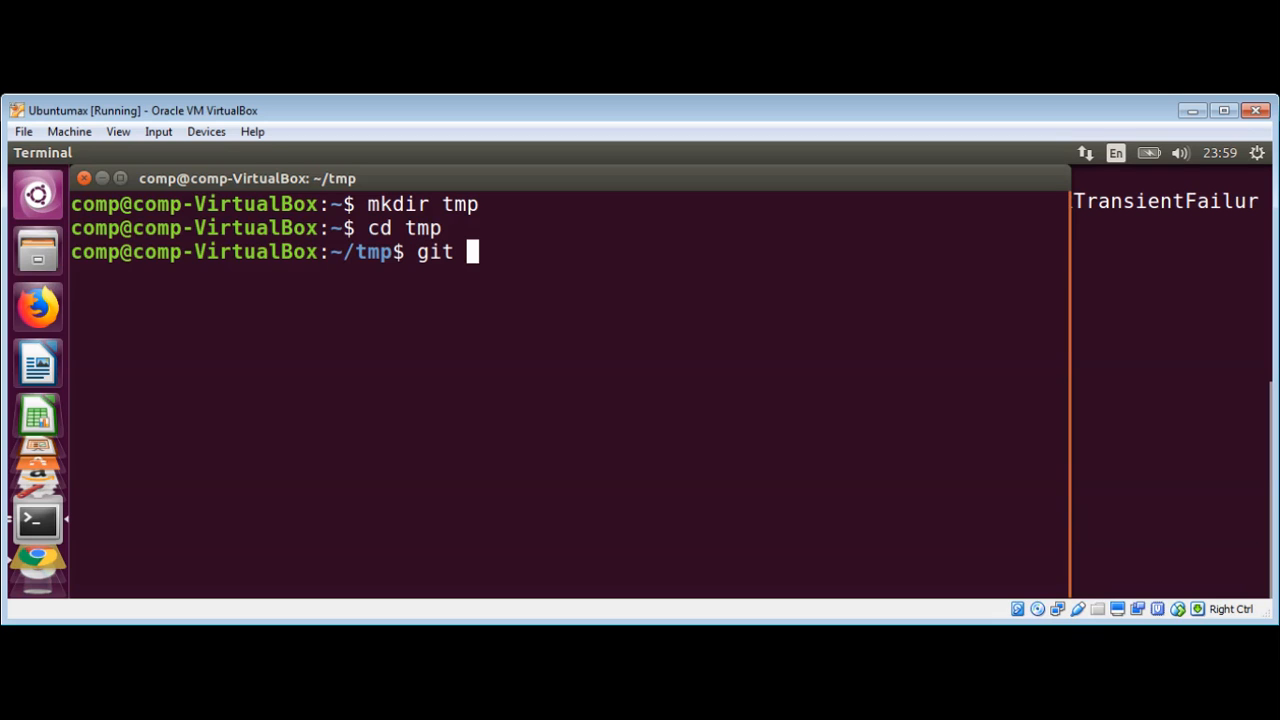
text(clone)
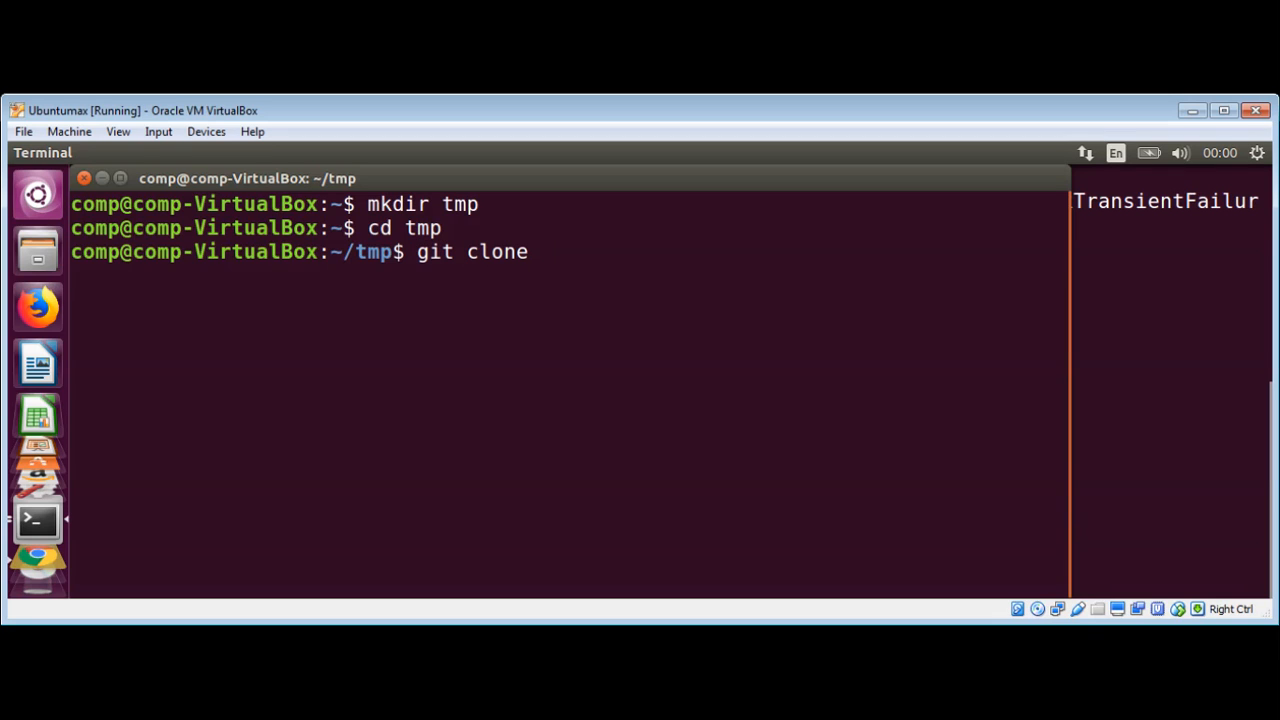
right_click(508, 267)
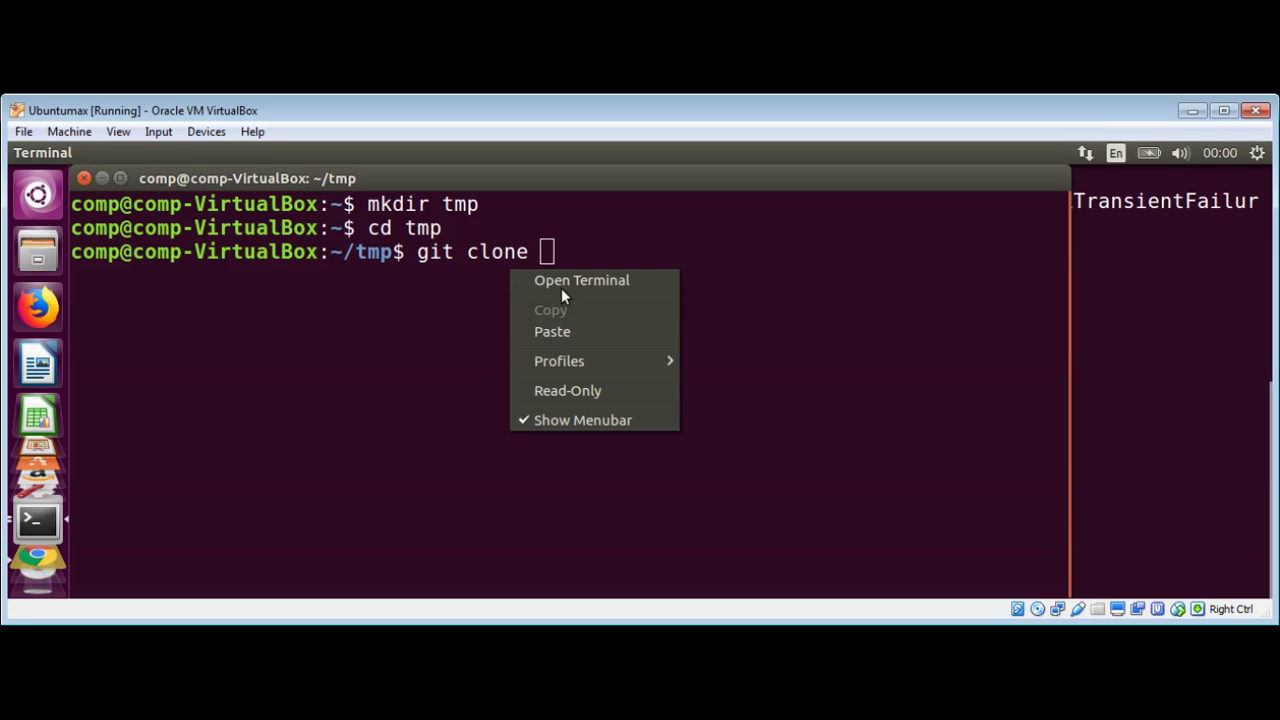
click(583, 336)
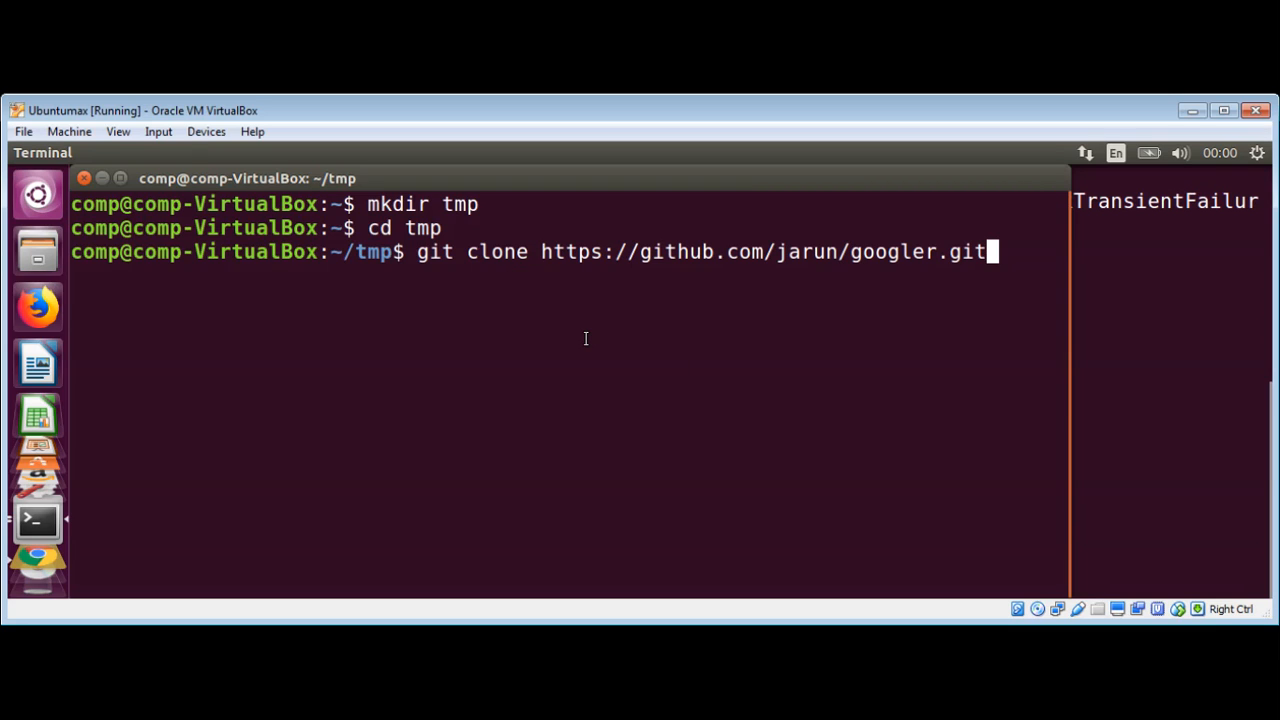
Step: Clone the googler repository into tmp, list it, and move into the googler folder
key(Return)
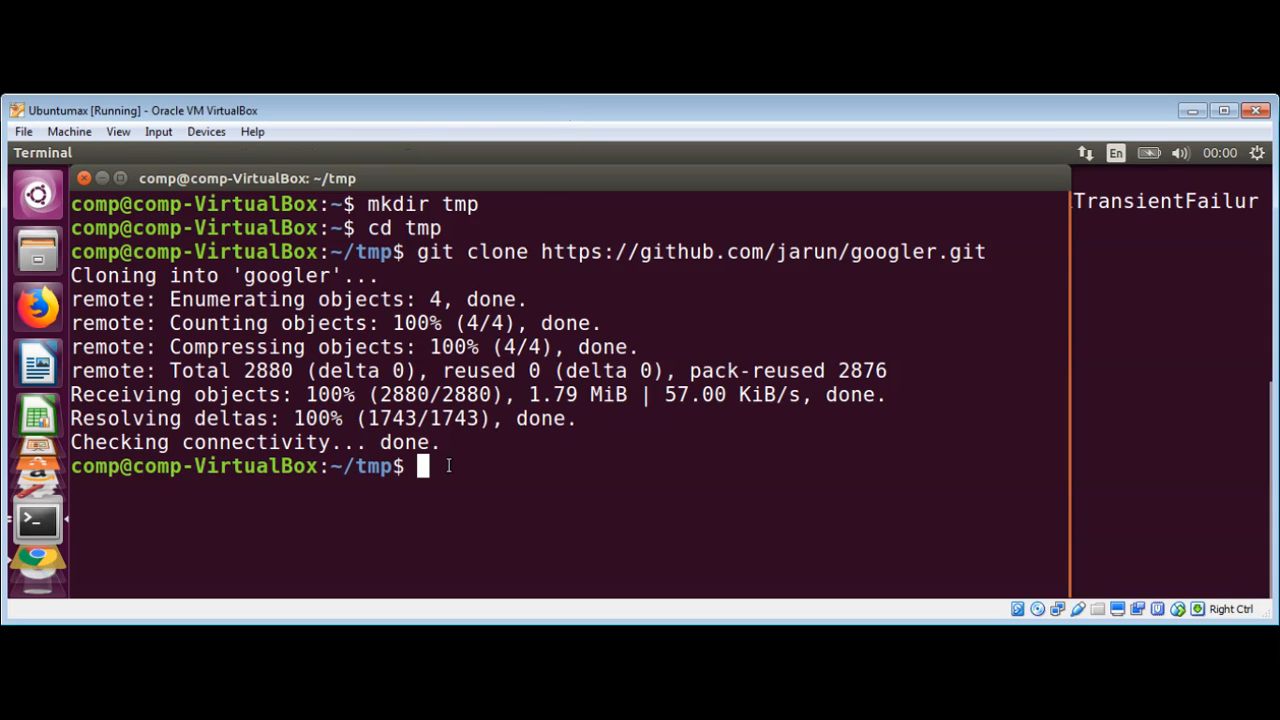
text(ls)
key(Return)
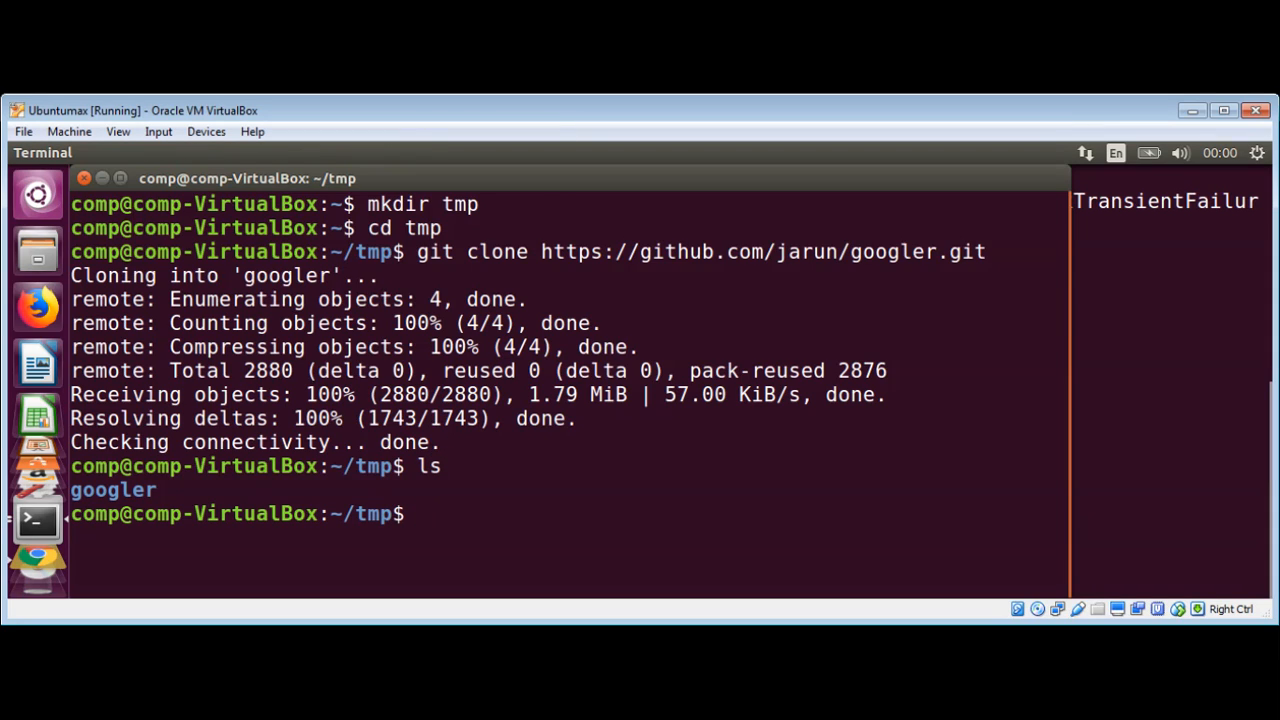
text(cd )
text(goog)
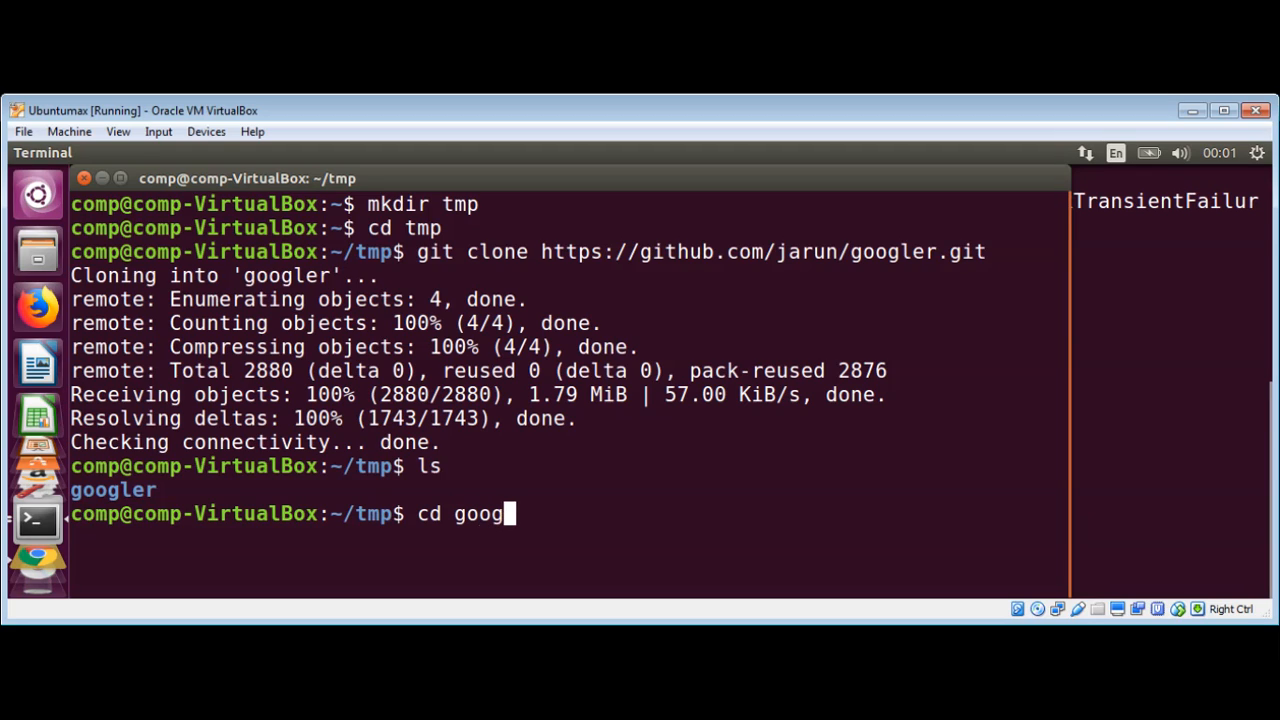
text(ler)
key(Return)
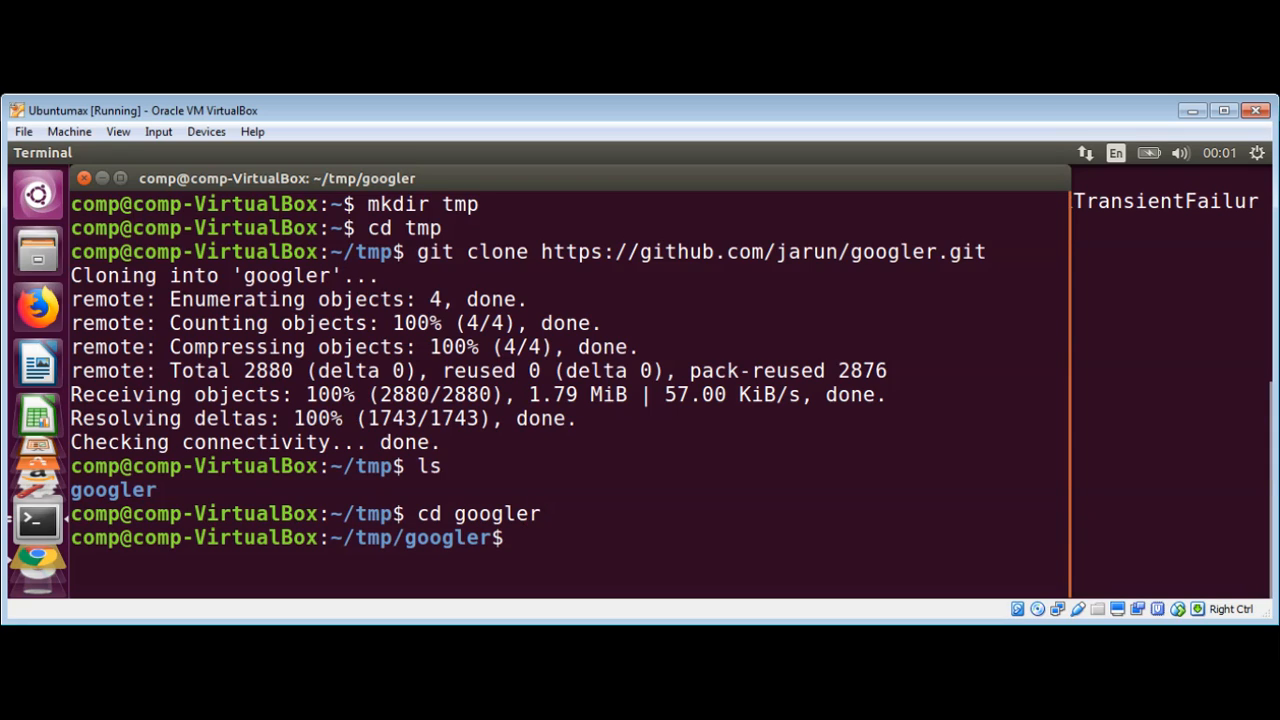
text(su)
text(do )
text(make insta)
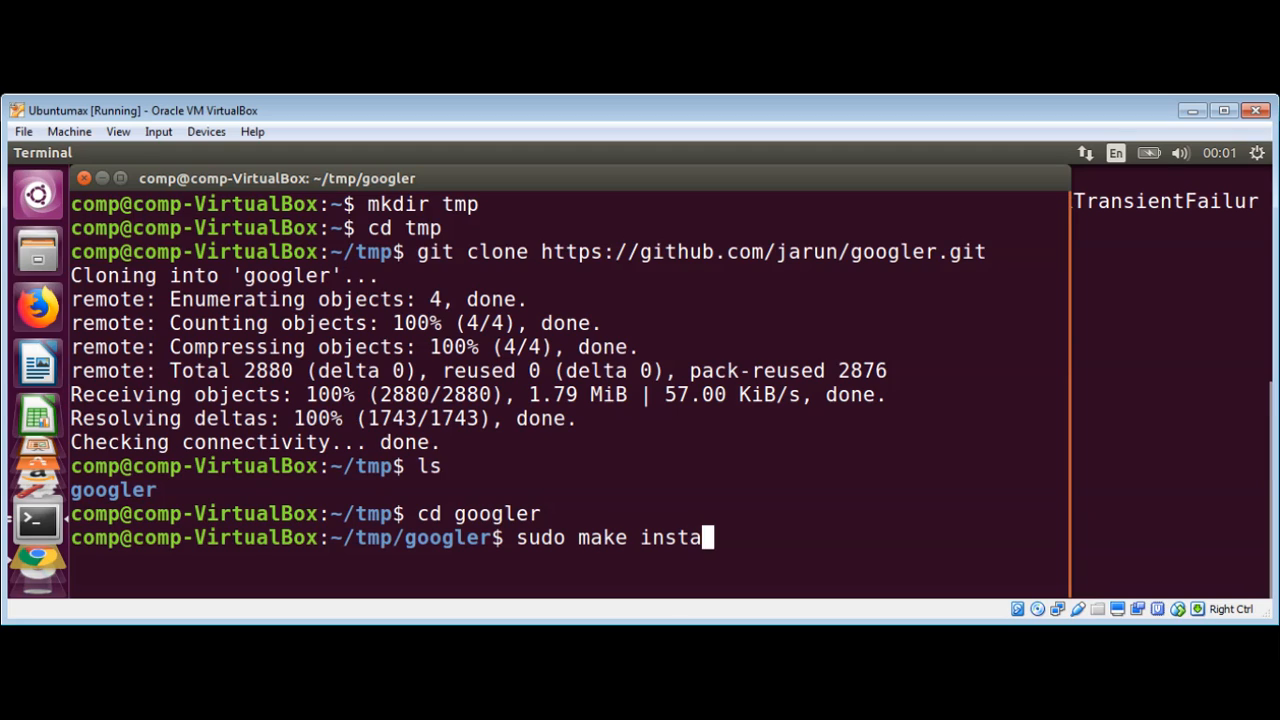
text(ll)
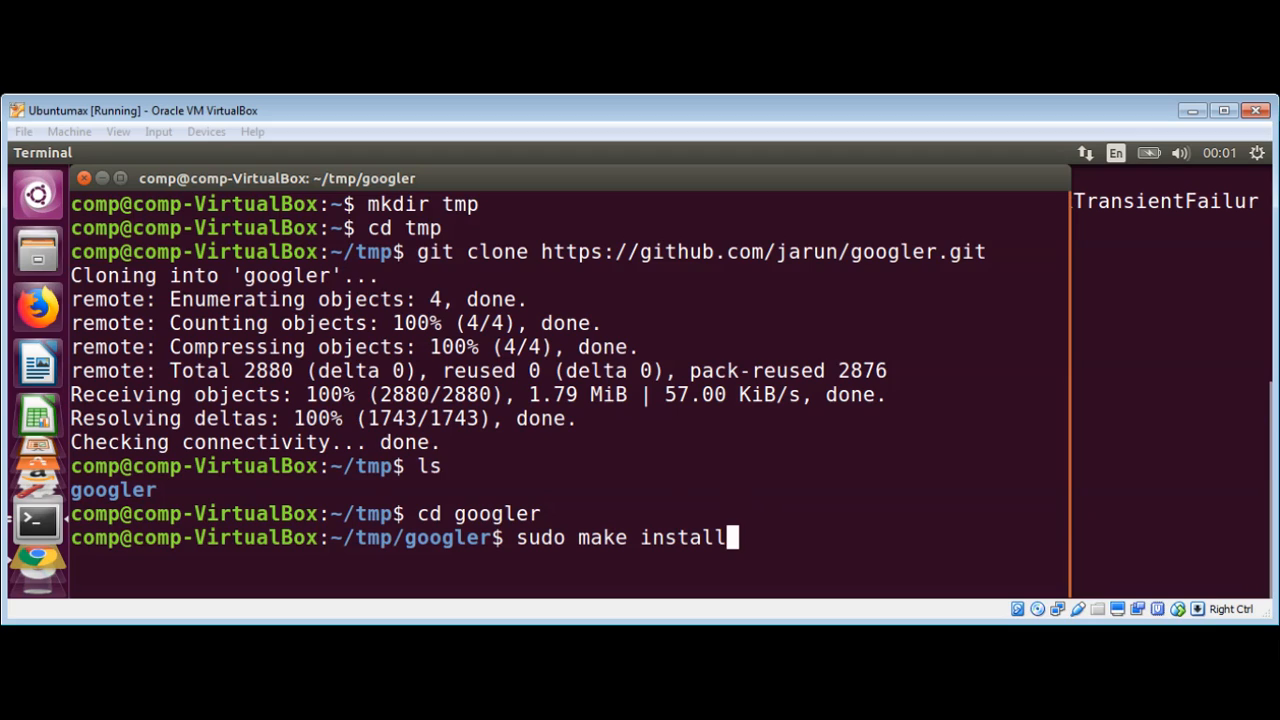
Step: Run sudo make install with the password to install googler into /usr/local/bin
key(Return)
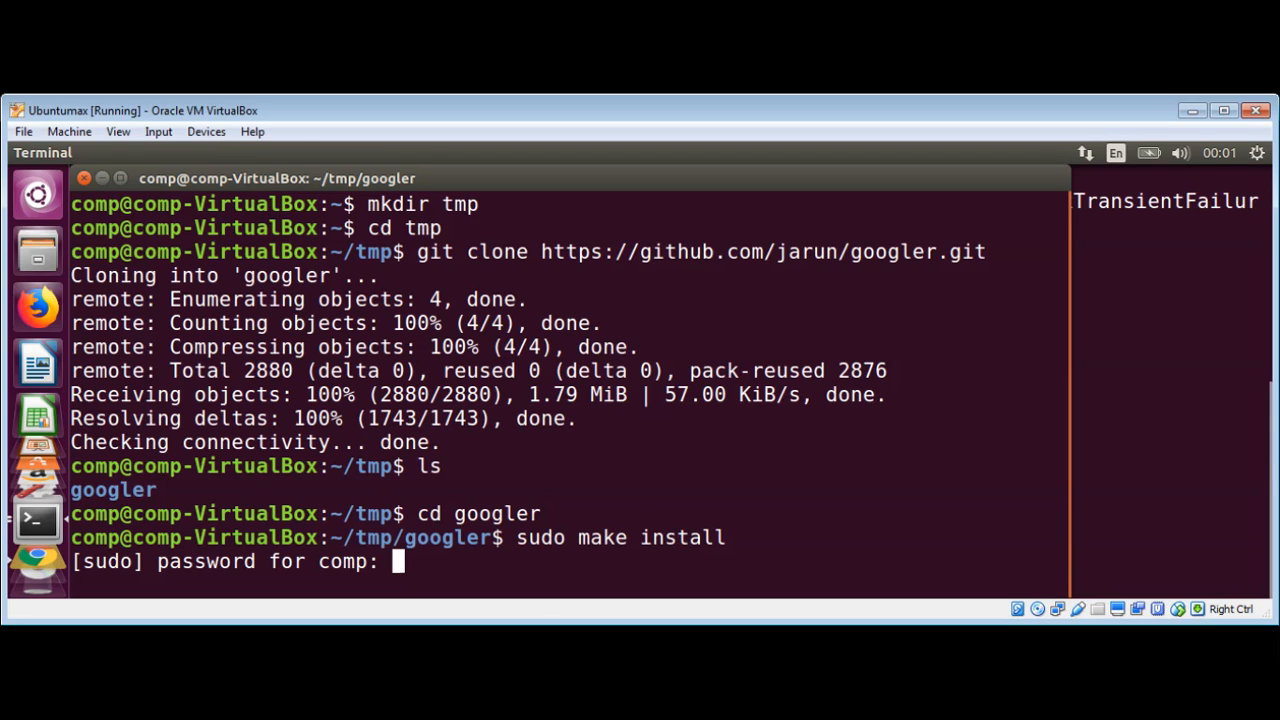
key(Return)
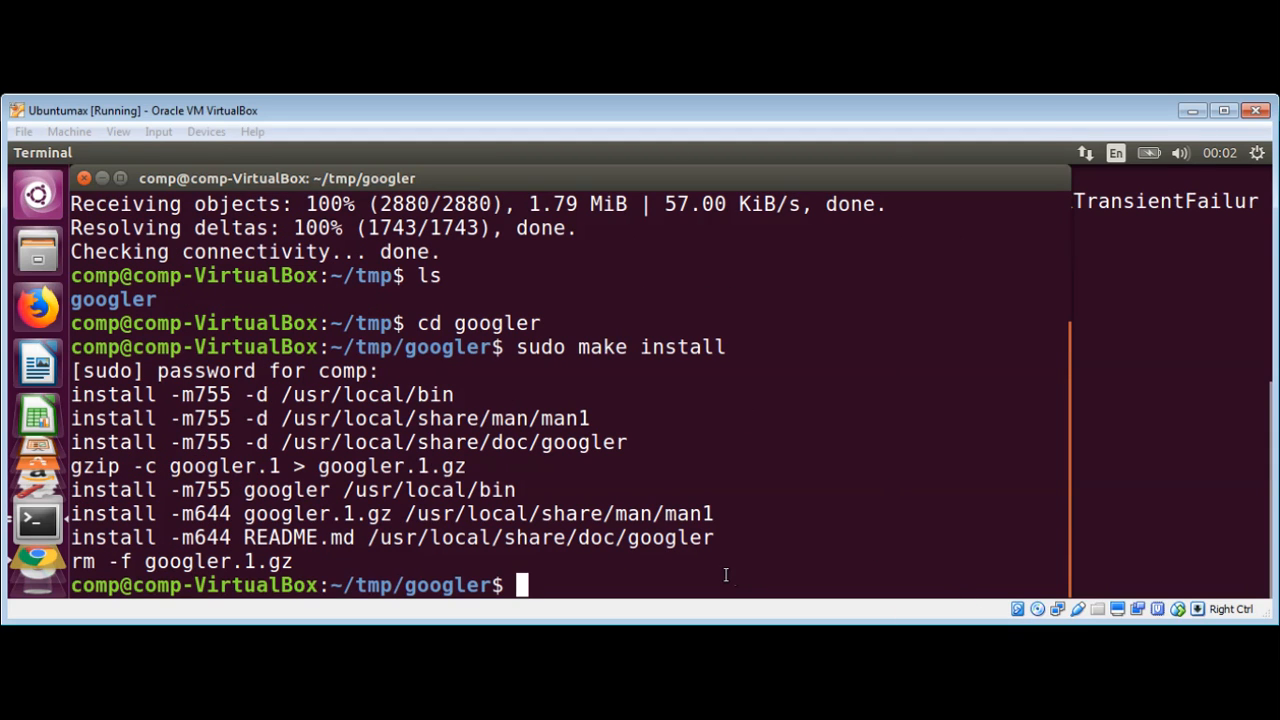
text(ls)
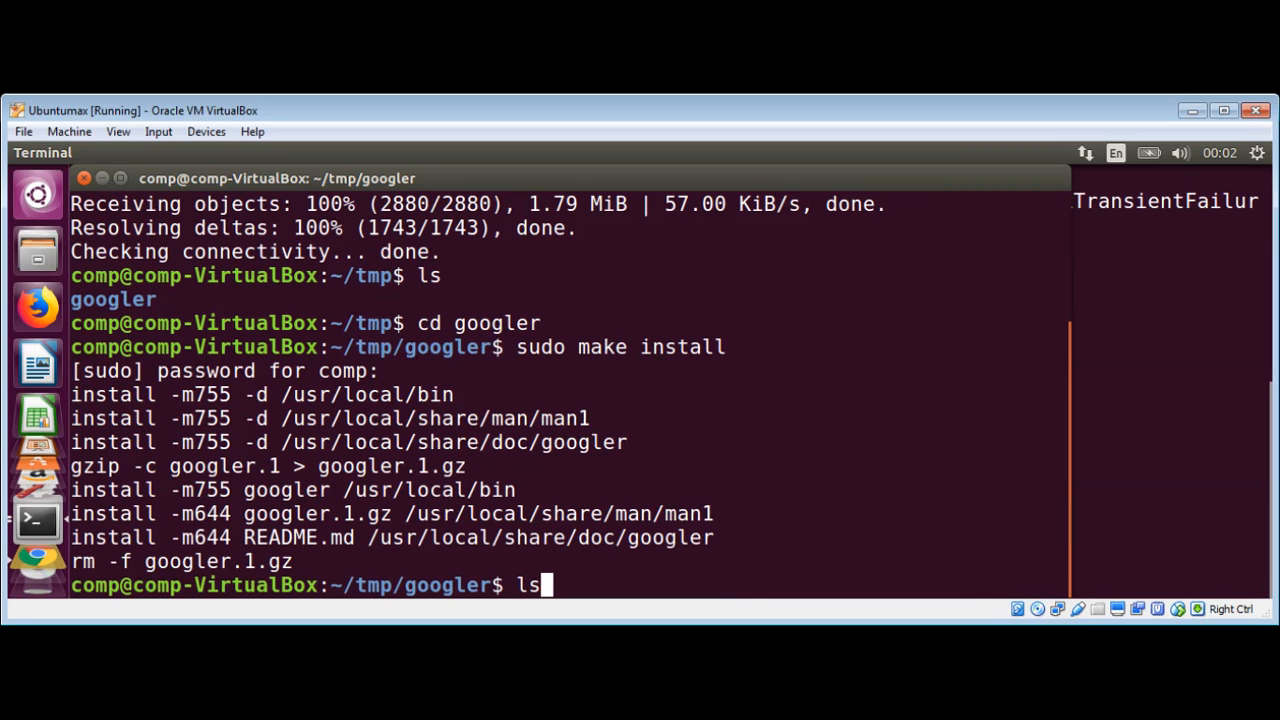
Step: List the googler folder, enter auto-completion/bash, and list googler-completion.bash
key(Return)
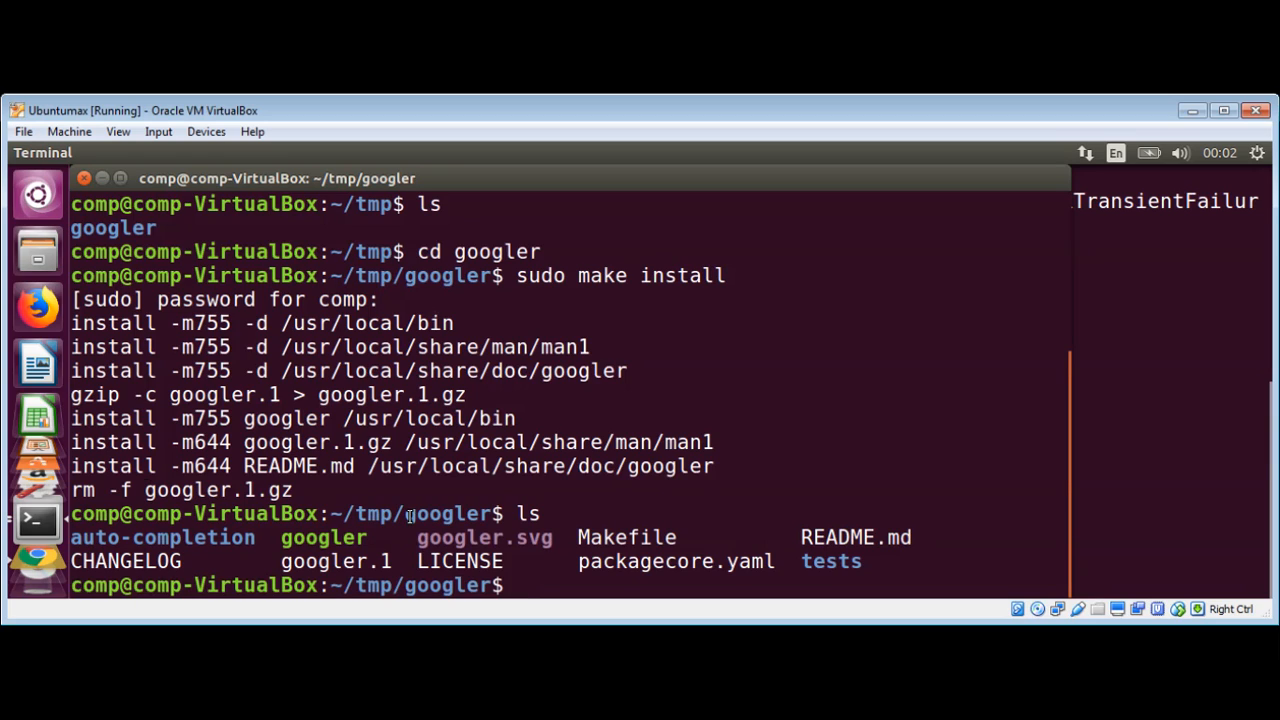
text(cd a)
text(uto)
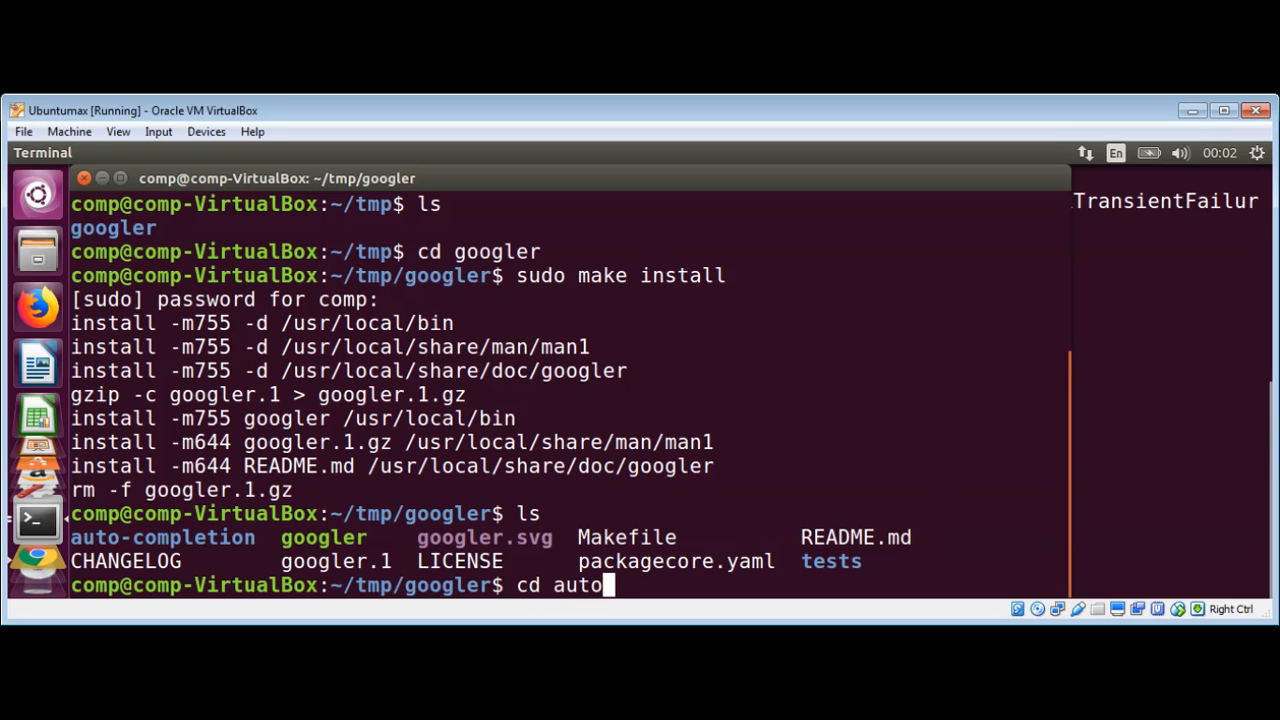
text(-com)
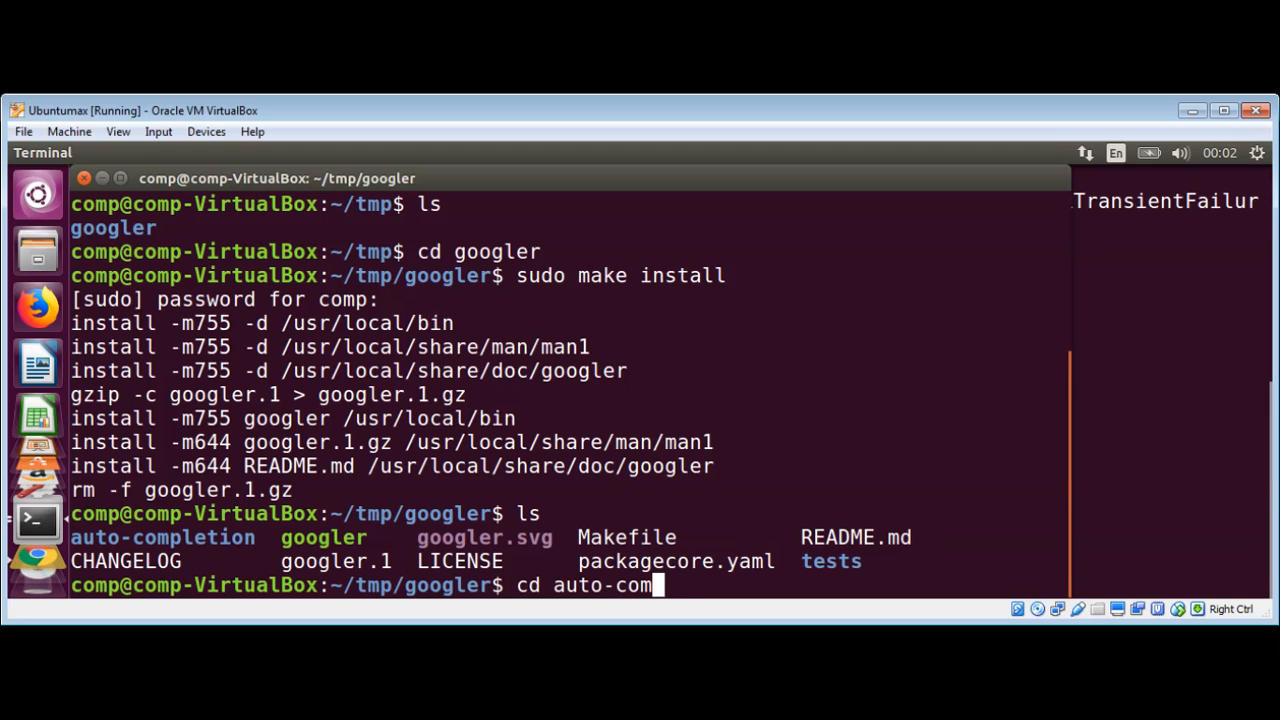
text(pletion)
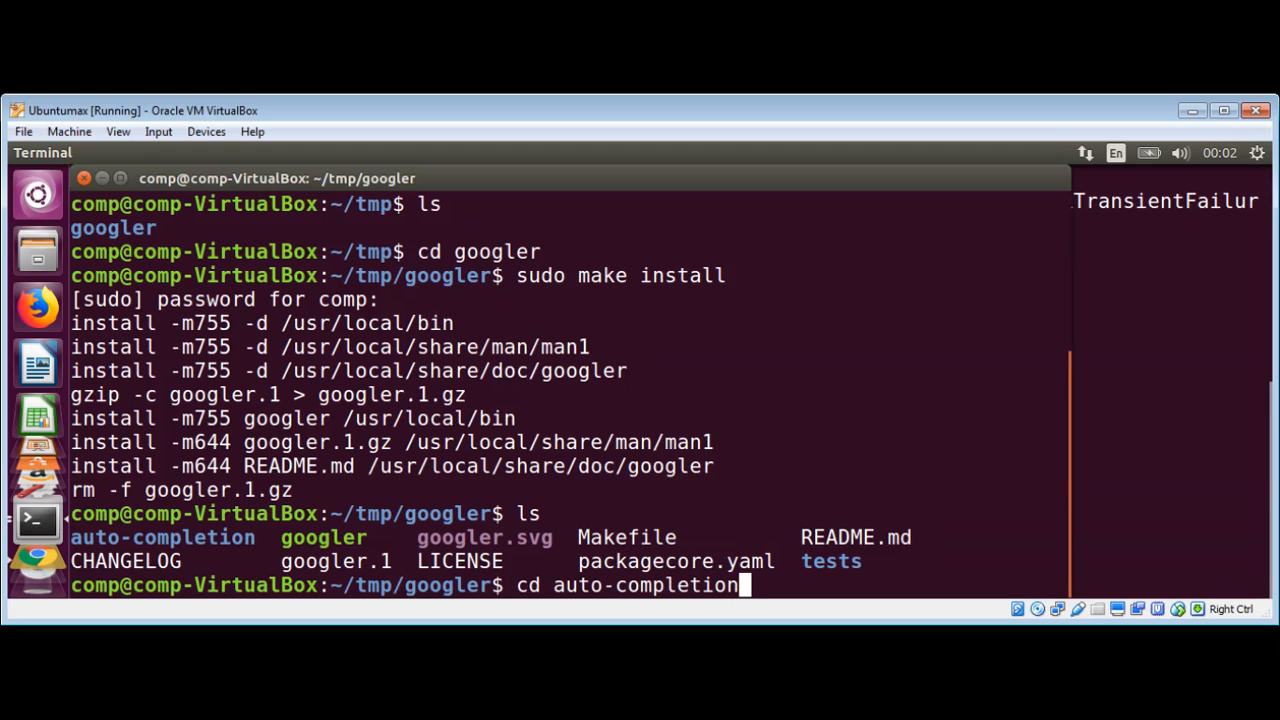
text(/bas)
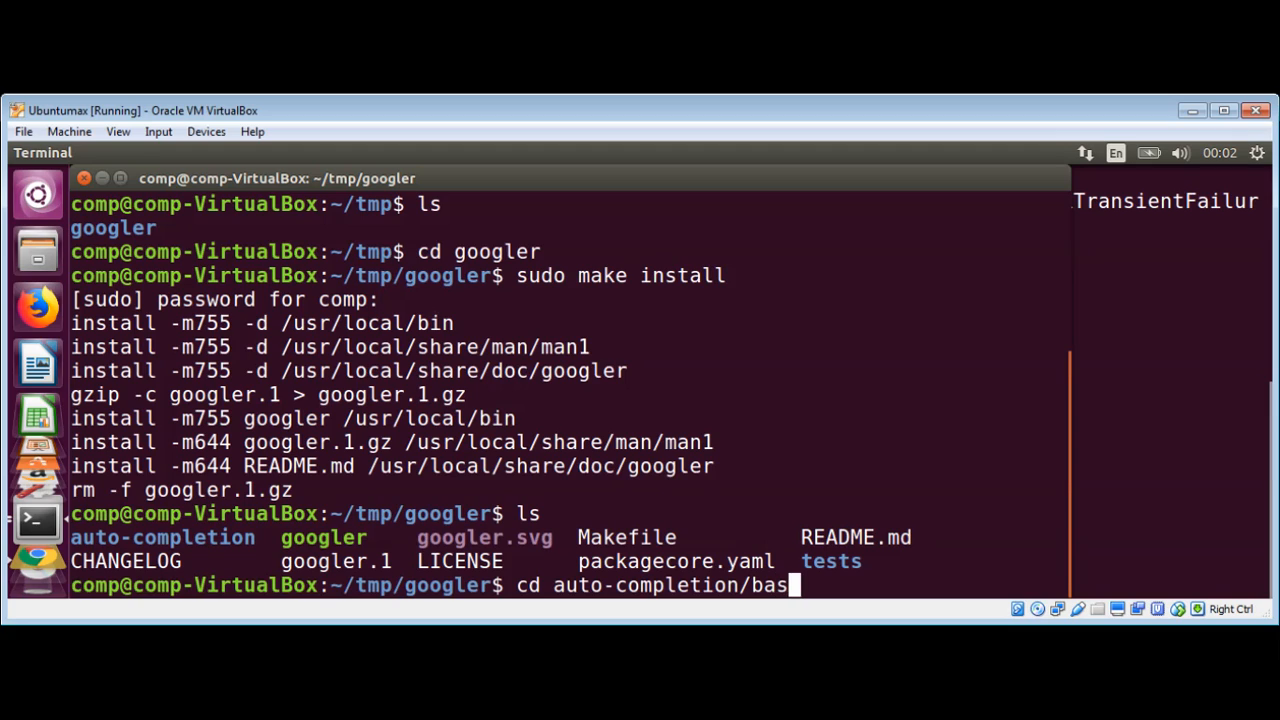
text(h)
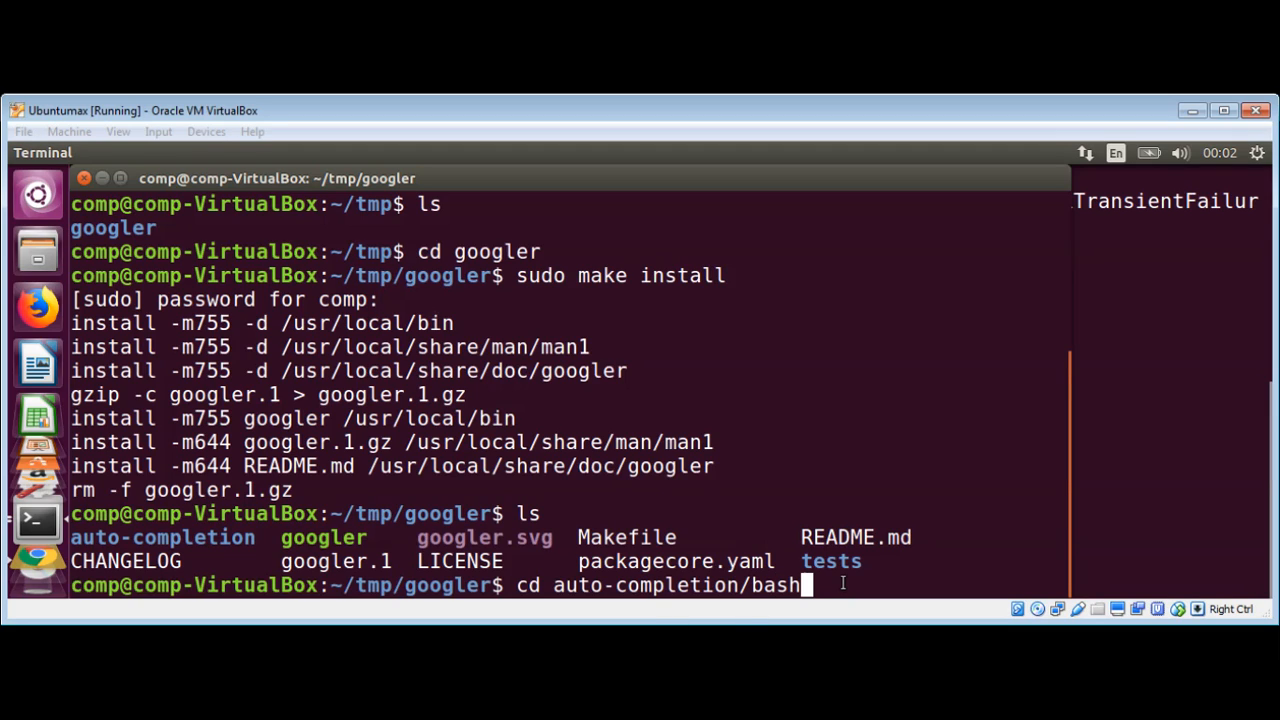
text(/)
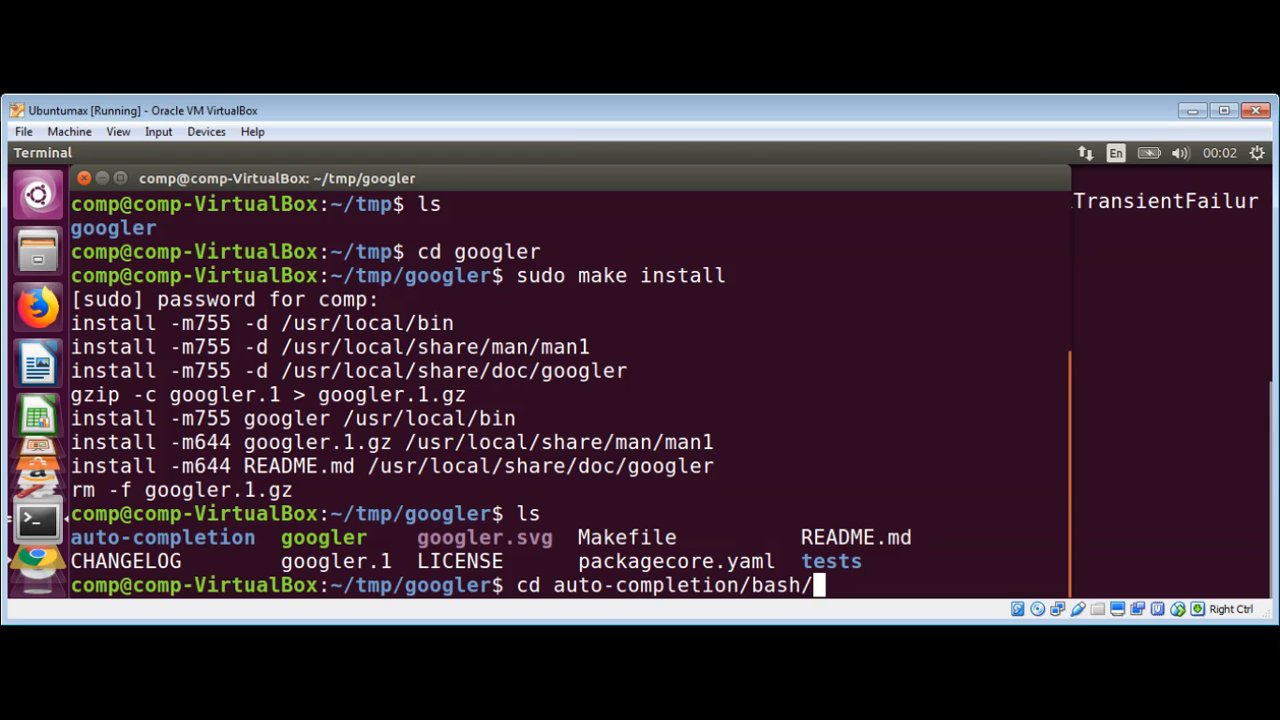
key(Return)
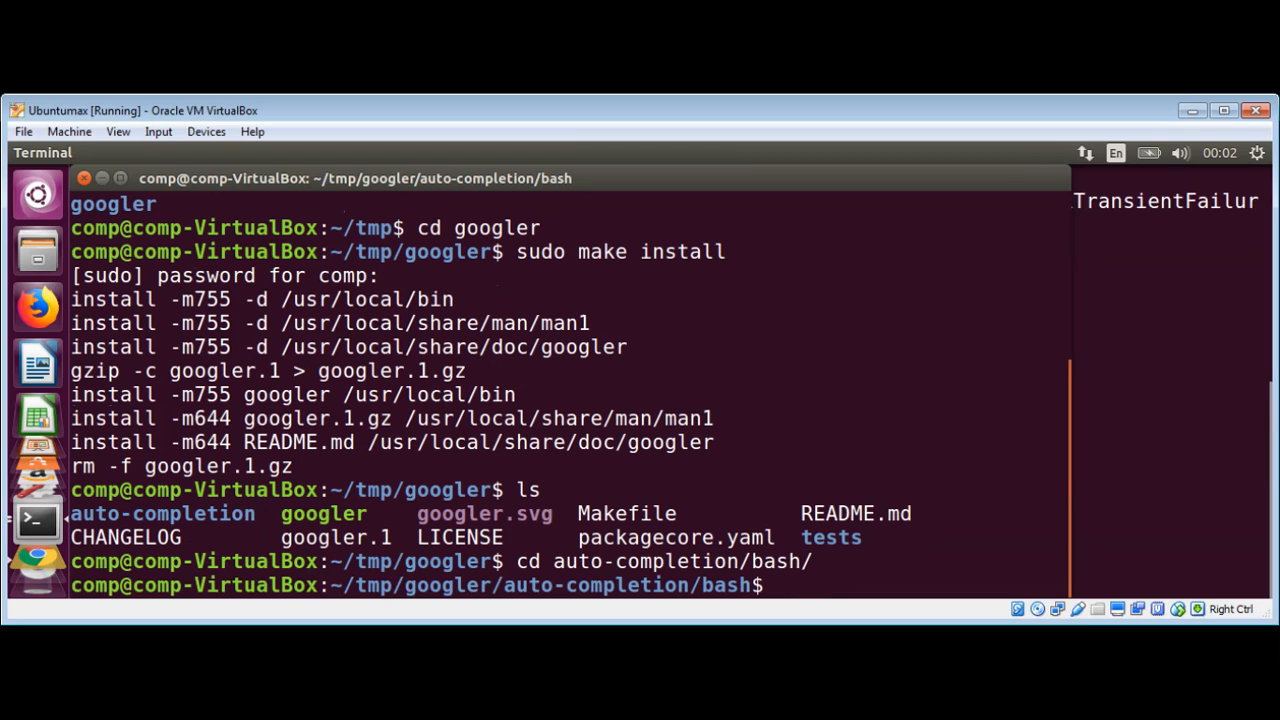
text(ls)
key(Return)
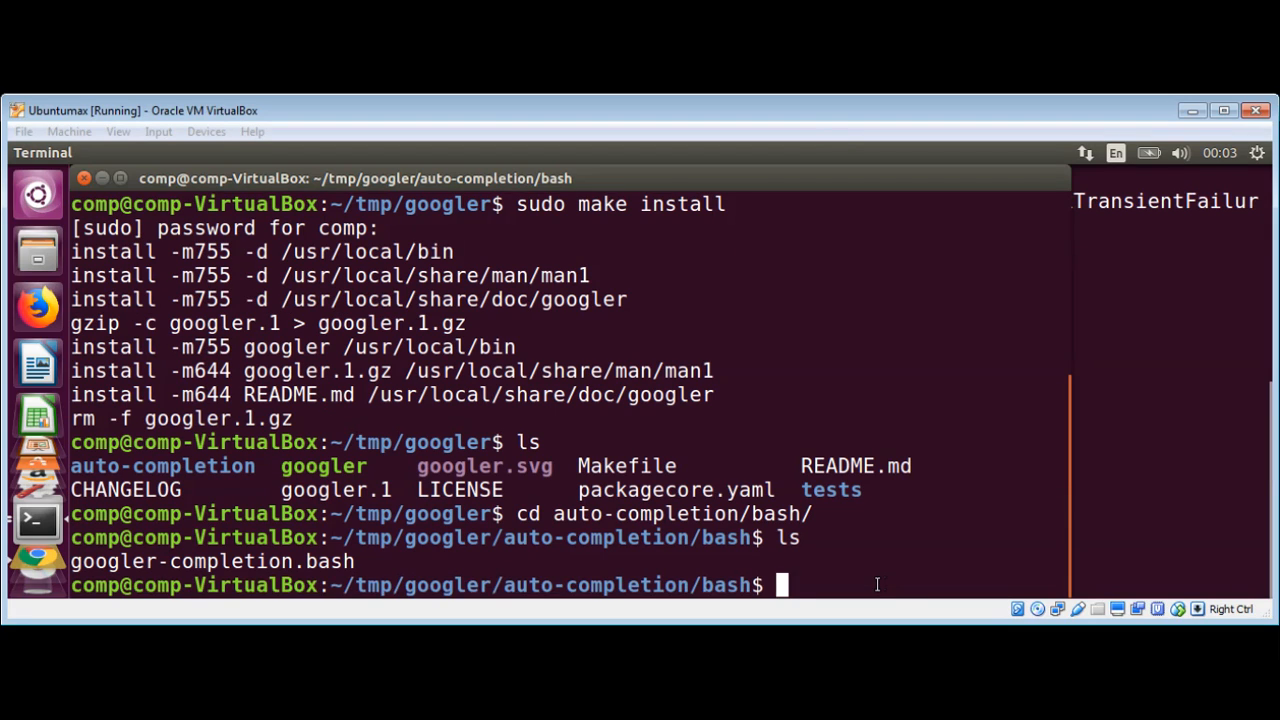
text(clear)
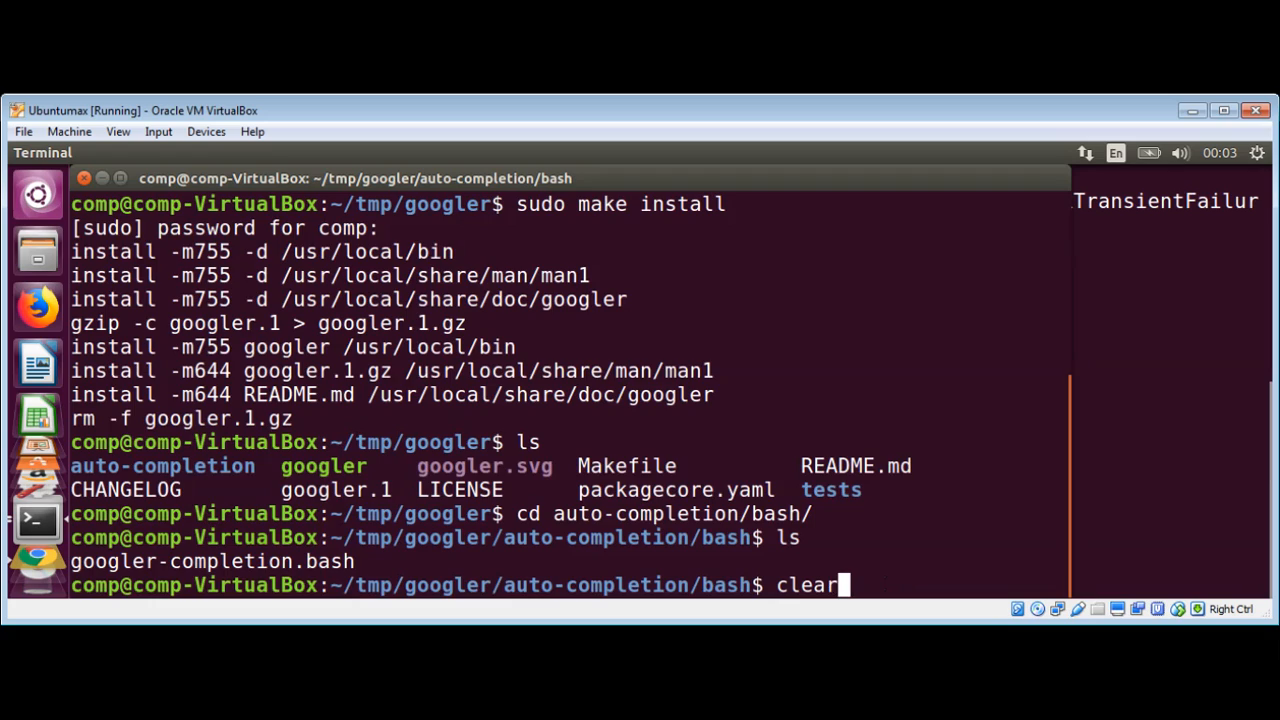
Step: Run 'sudo cp googler-completion.bash /etc/bash_completion.d/' using the pasted file name
key(Return)
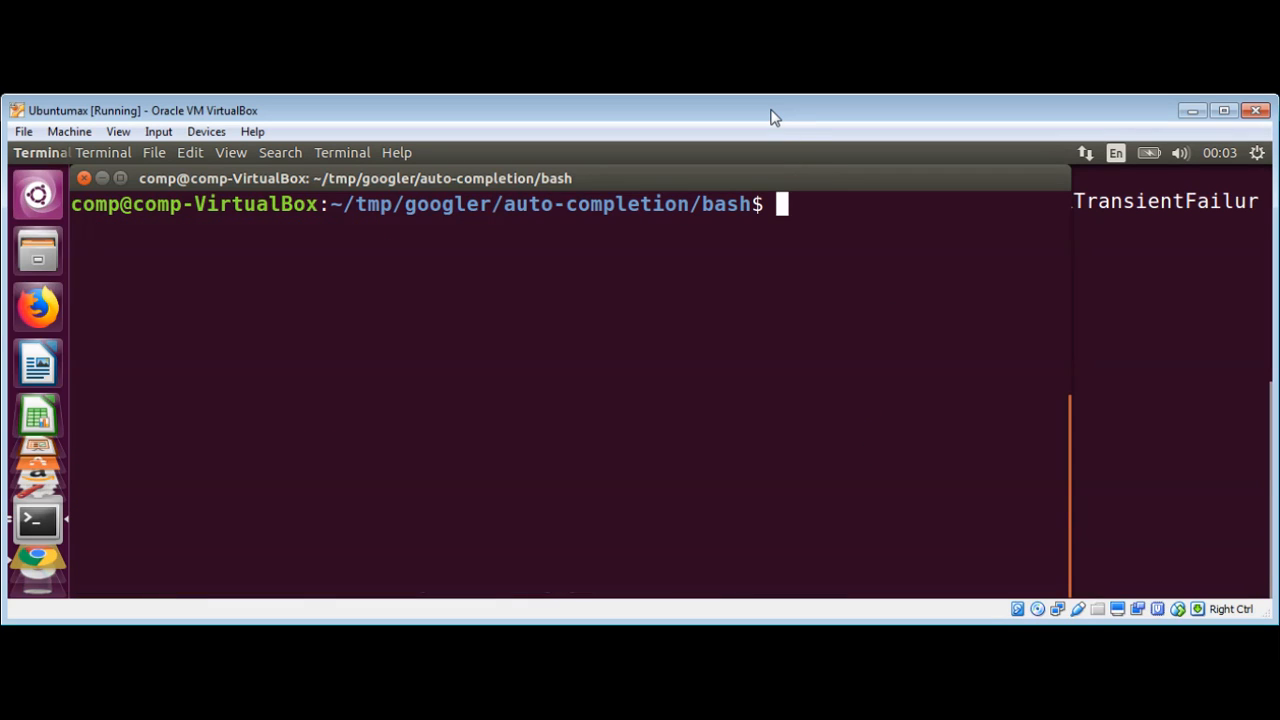
text(ls)
key(Return)
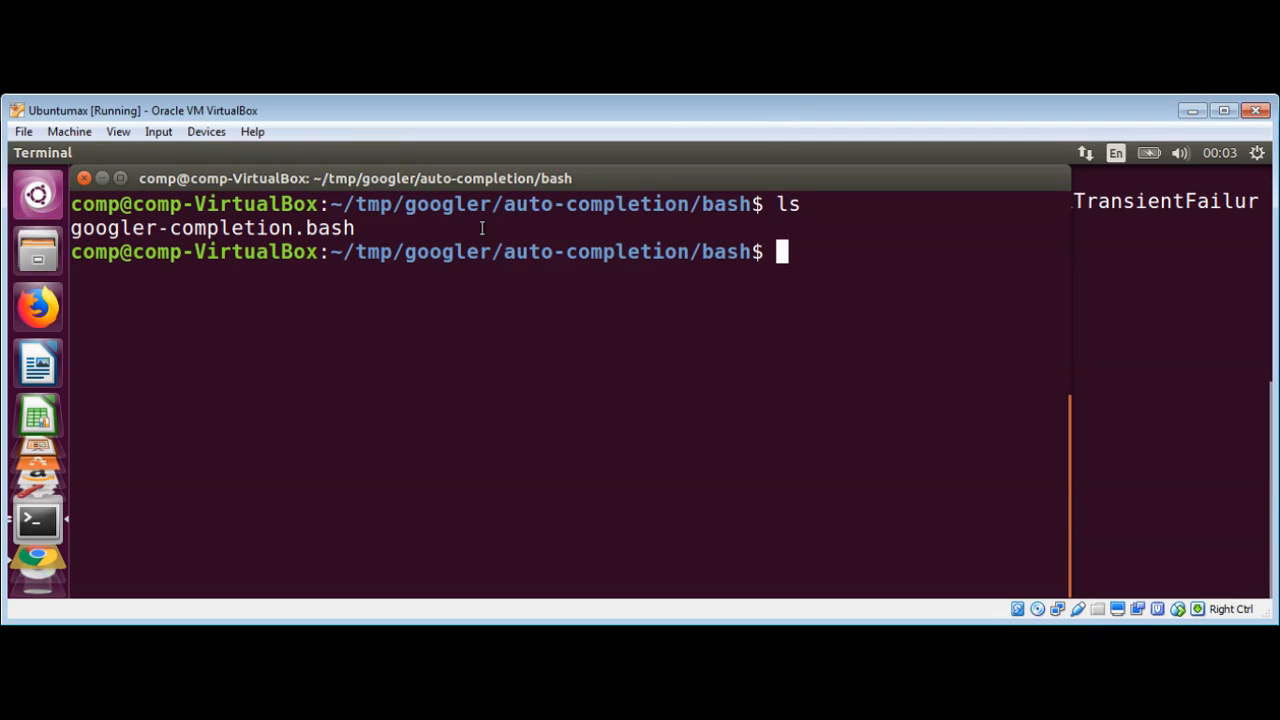
text(sudo )
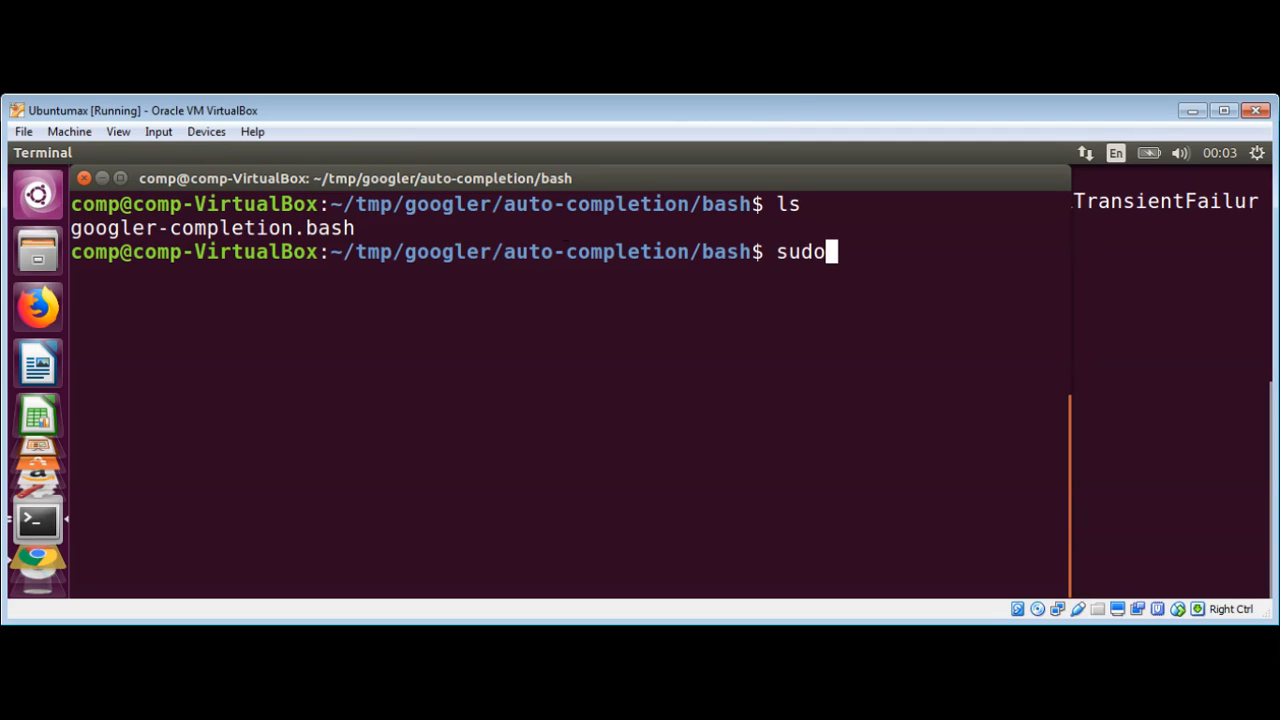
text(cp)
drag(356, 229, 73, 229)
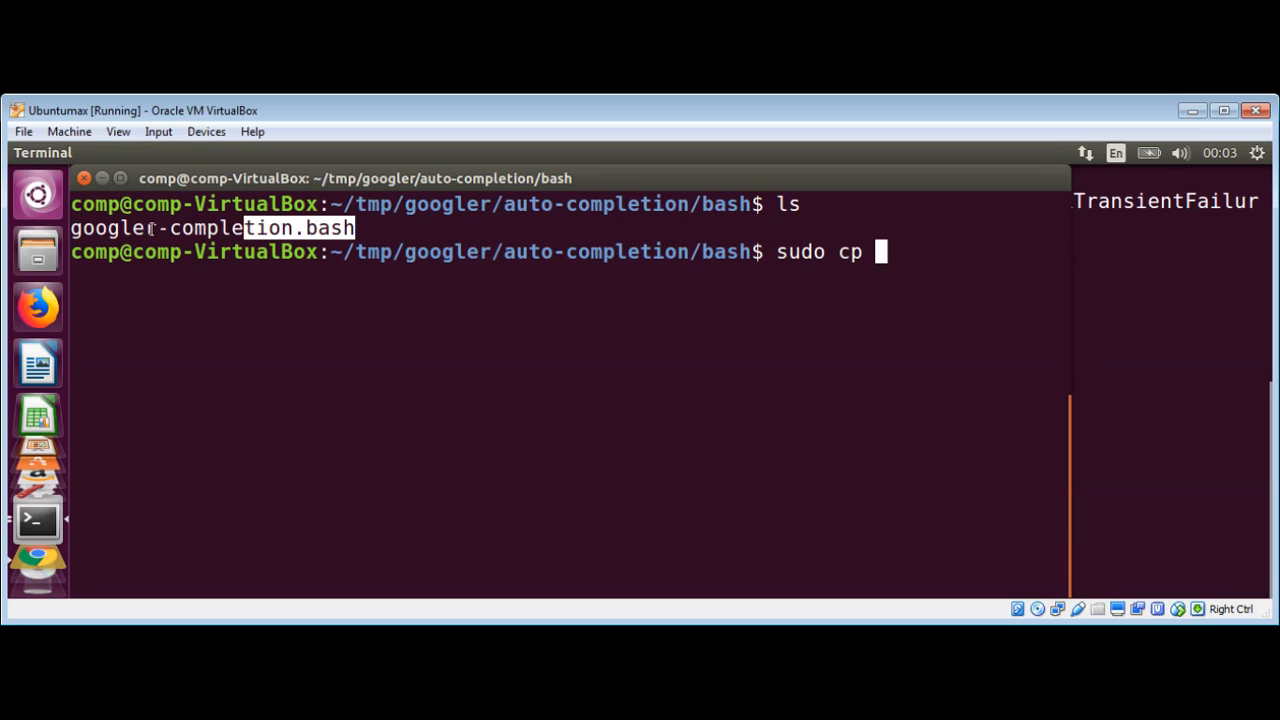
right_click(76, 229)
click(120, 266)
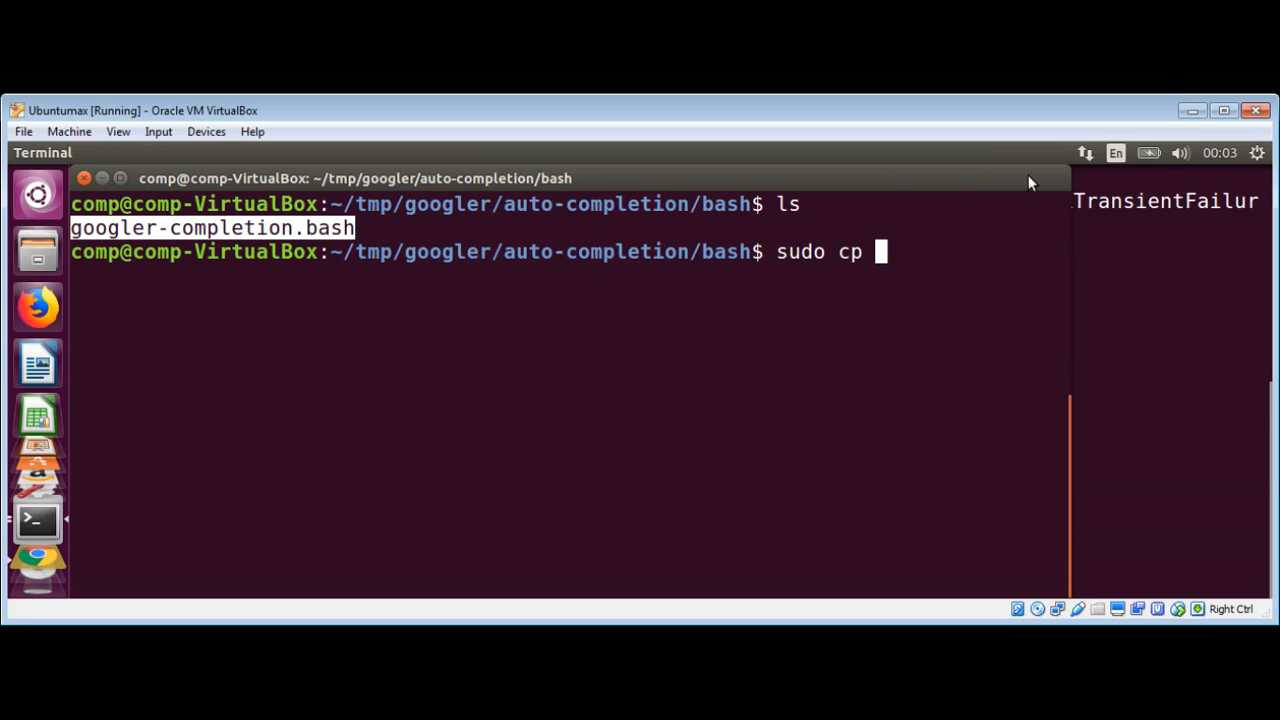
click(888, 251)
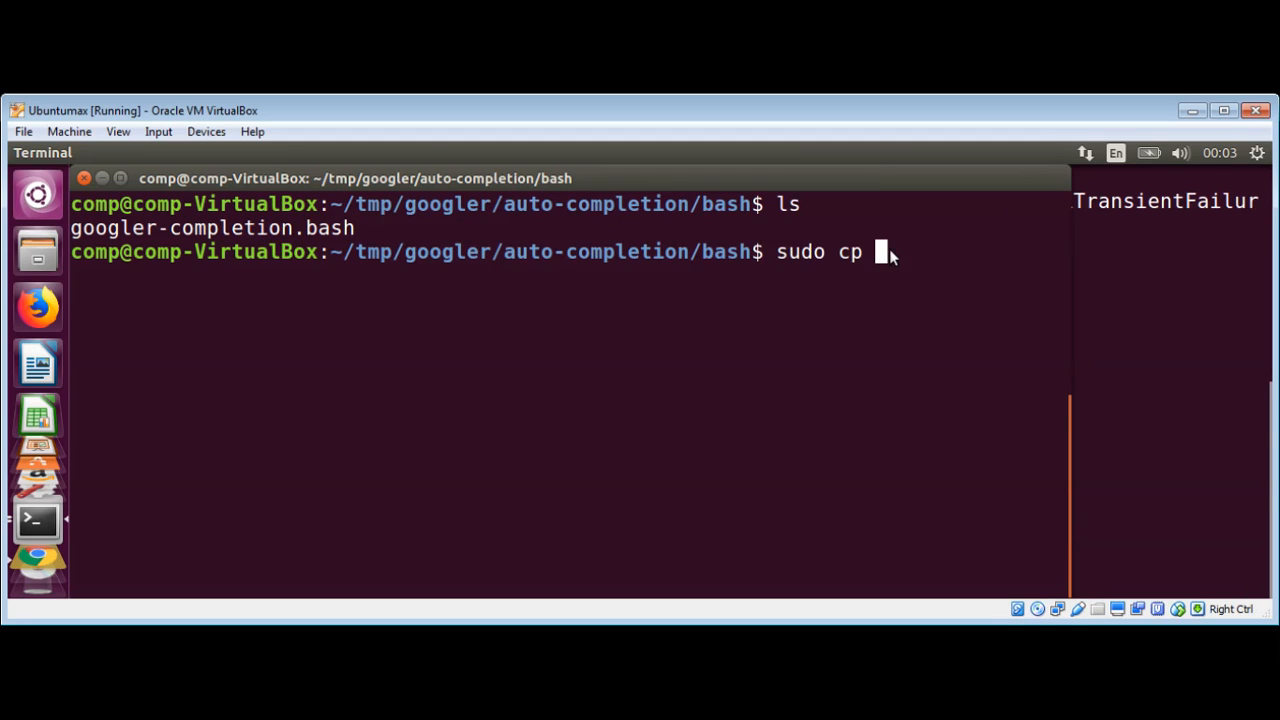
right_click(889, 252)
click(938, 314)
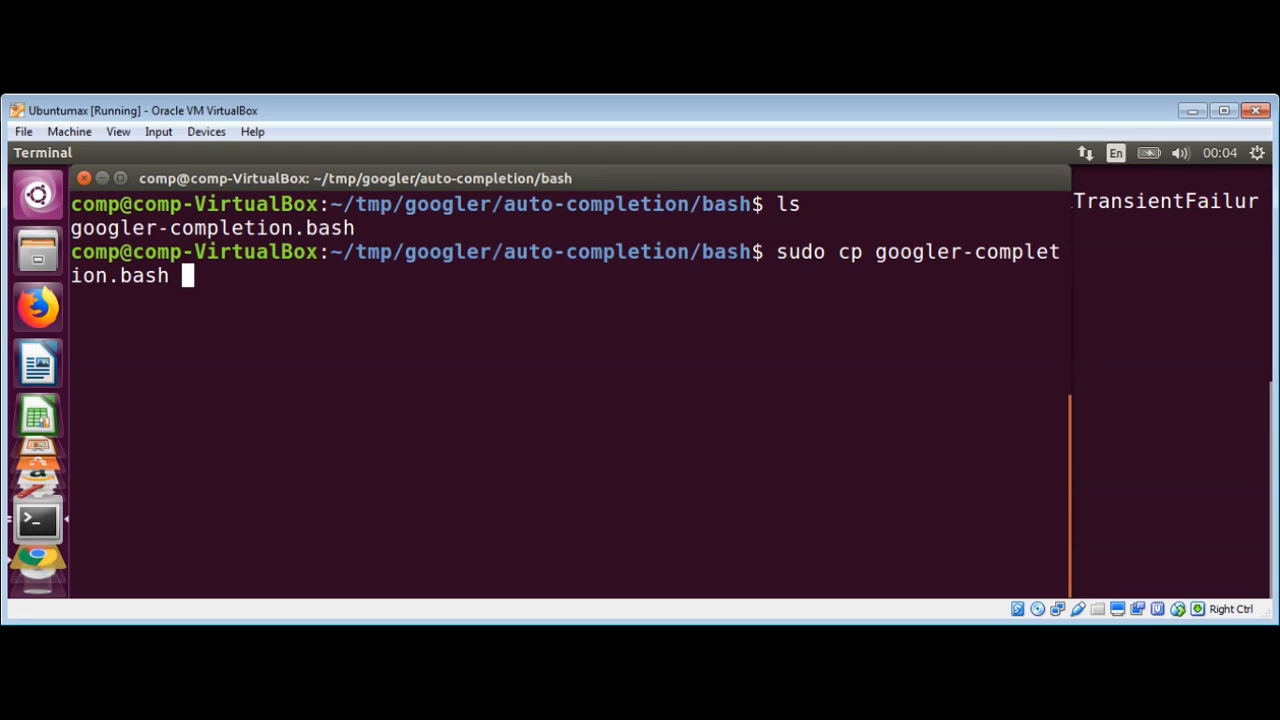
text(/etc/)
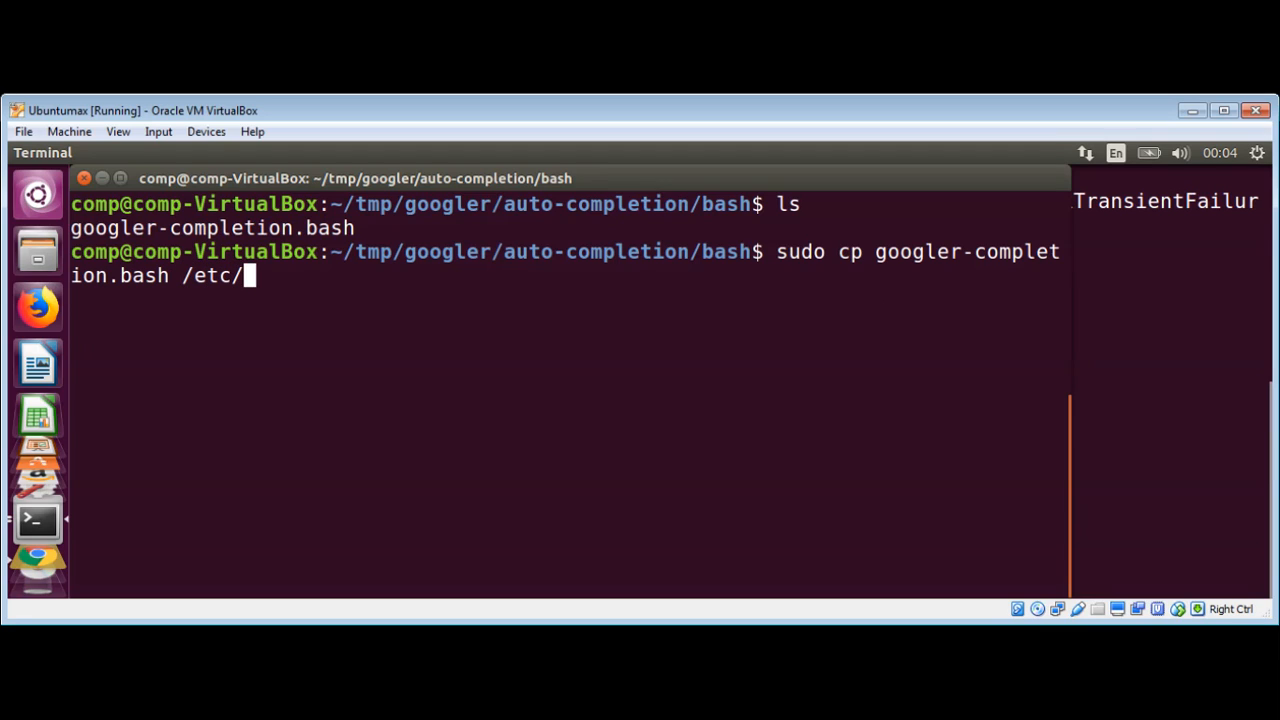
text(bash)
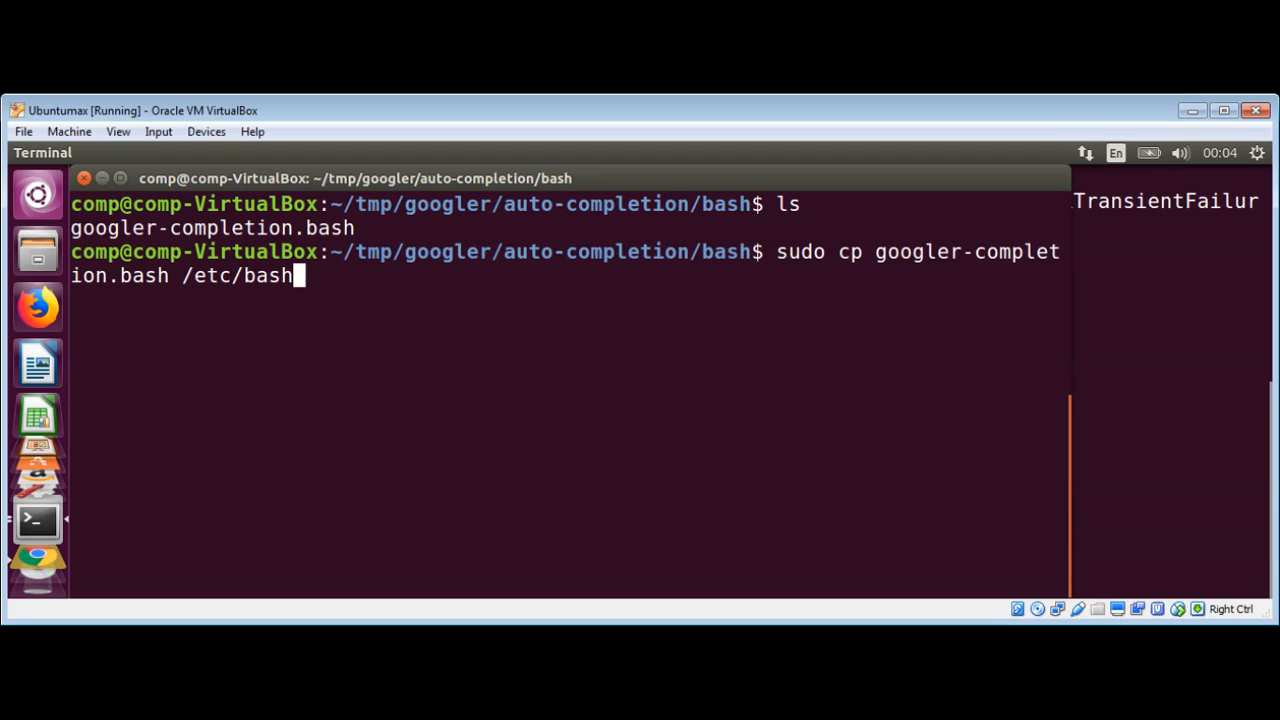
text(_)
text(comple)
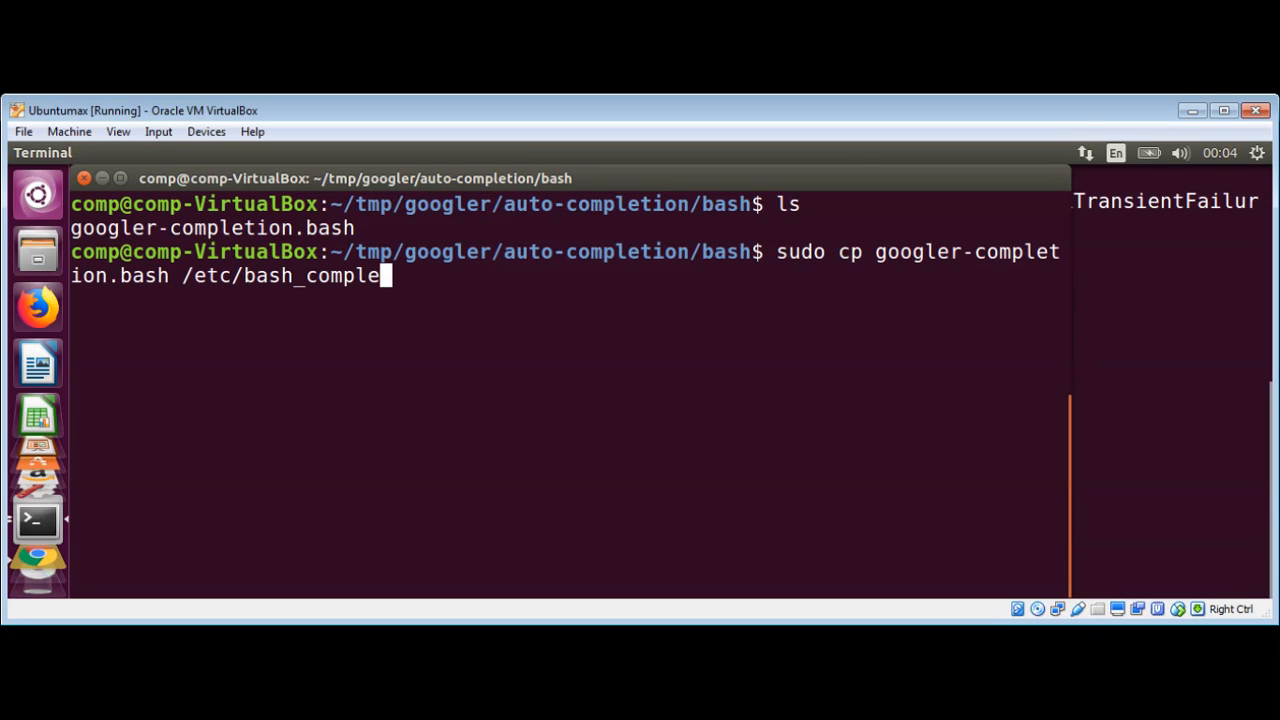
text(tion)
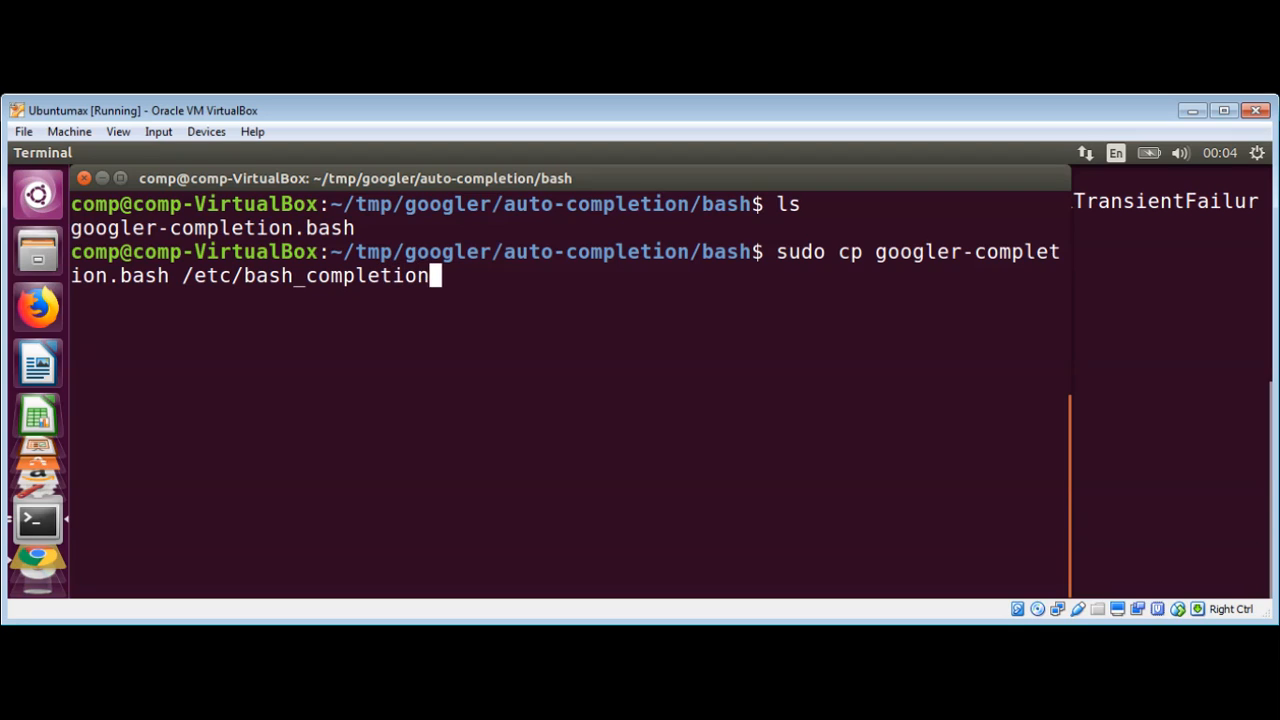
text(.d/)
key(Return)
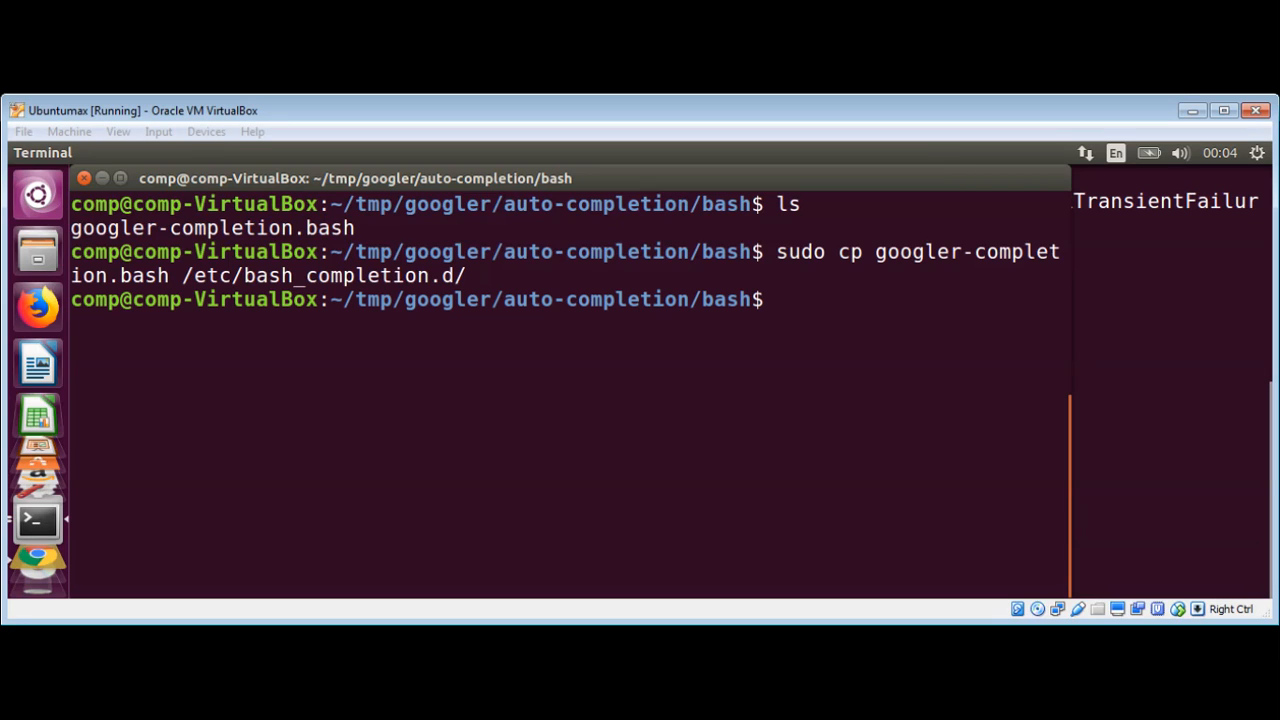
Step: Launch googler interactively, search 'car' to list nine results, then quit to a cleared shell
key(ctrl+l)
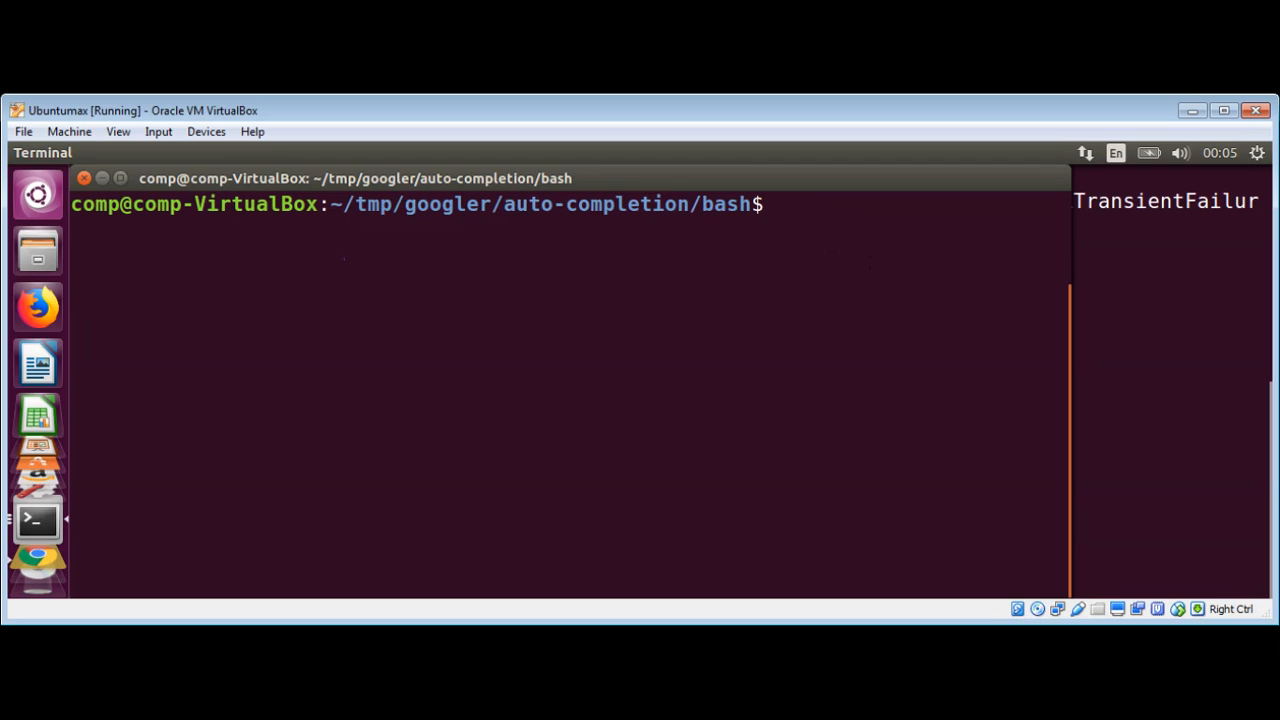
text(googler)
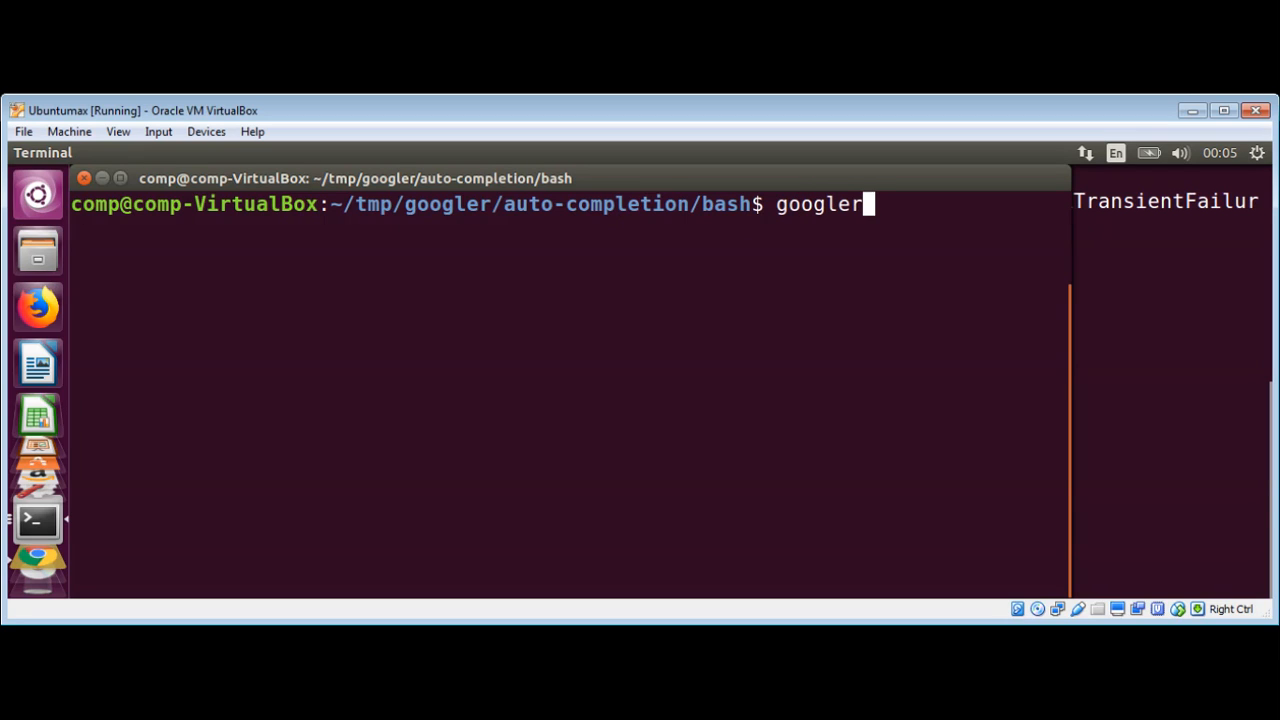
key(Return)
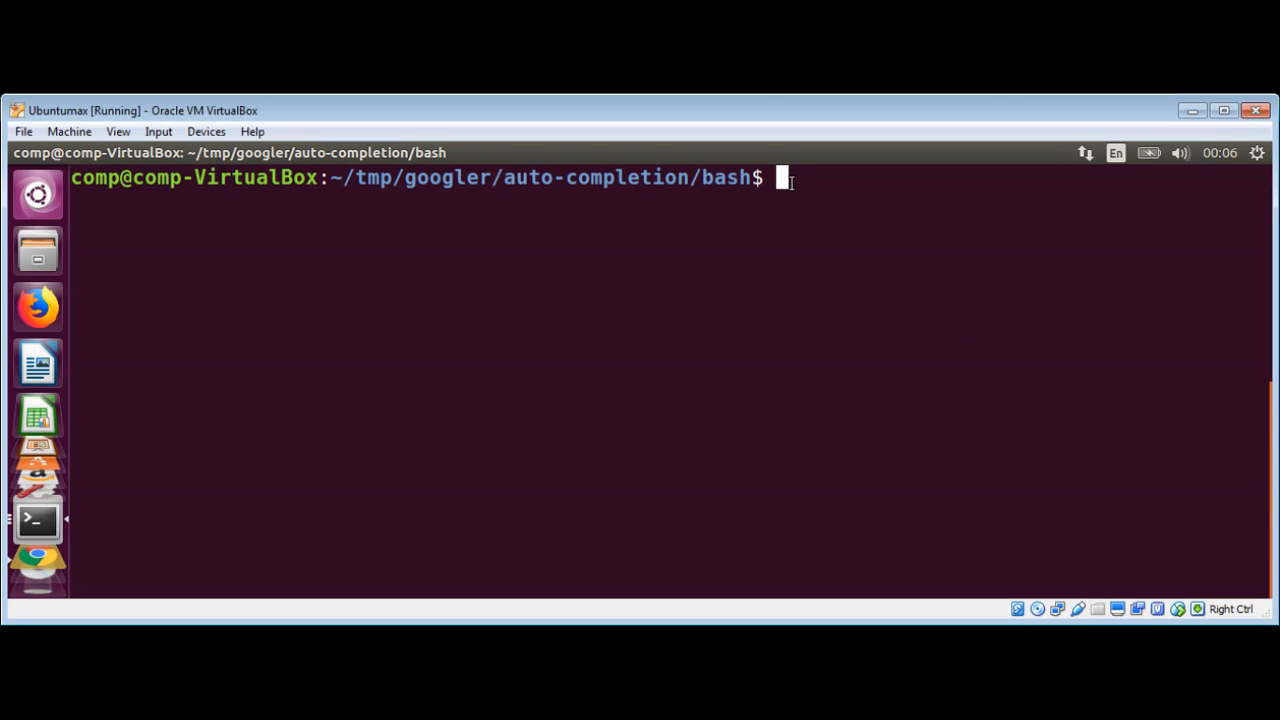
text(google)
text(r)
key(Return)
text(ca)
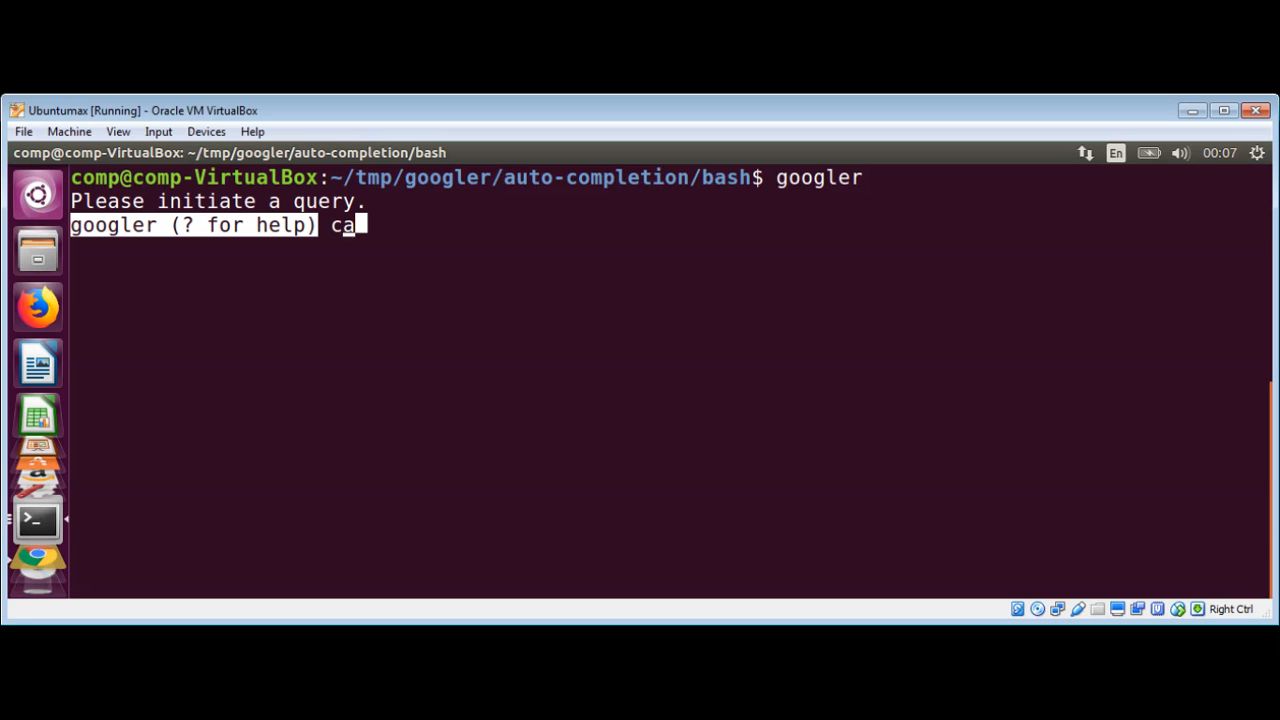
text(r)
key(Return)
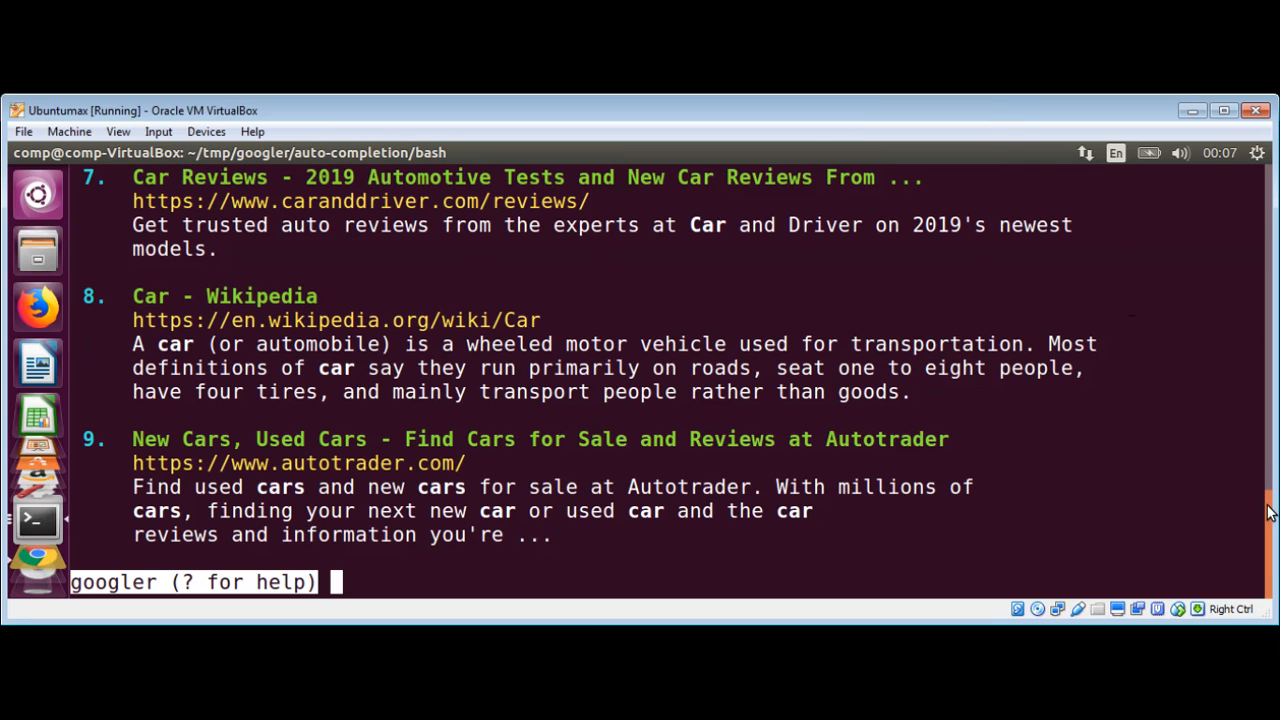
drag(1268, 512, 1245, 287)
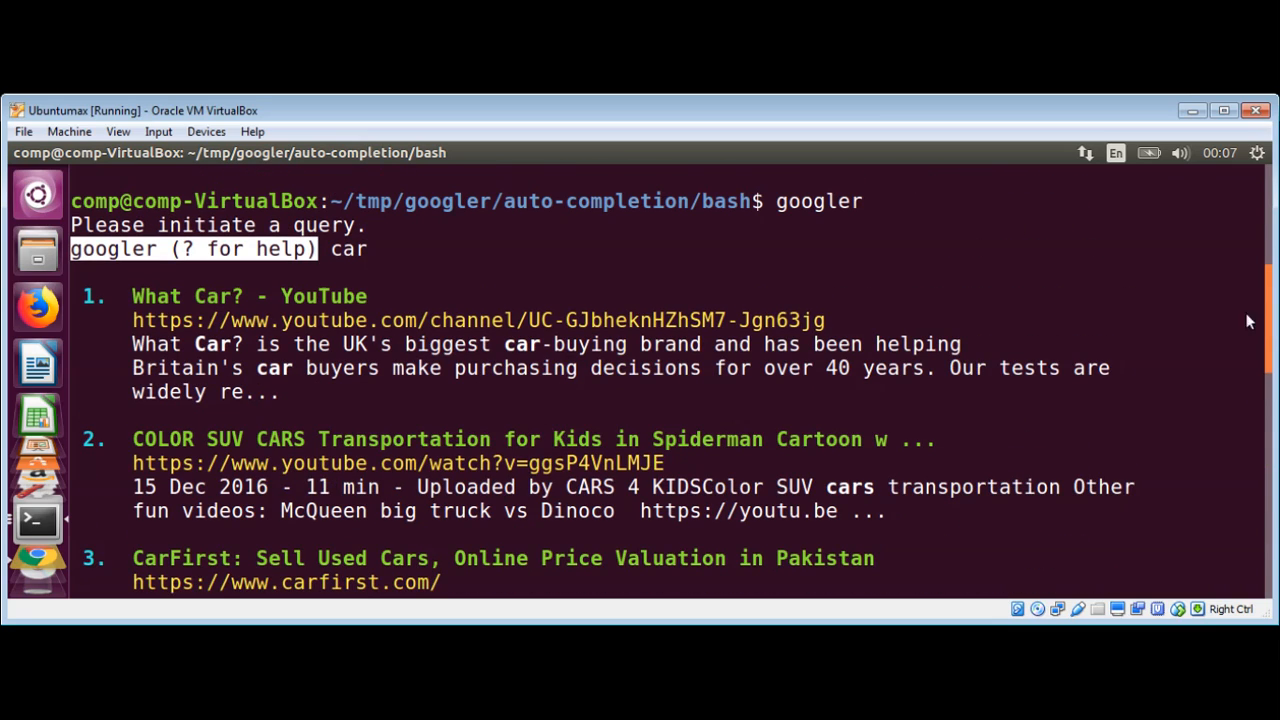
key(Return)
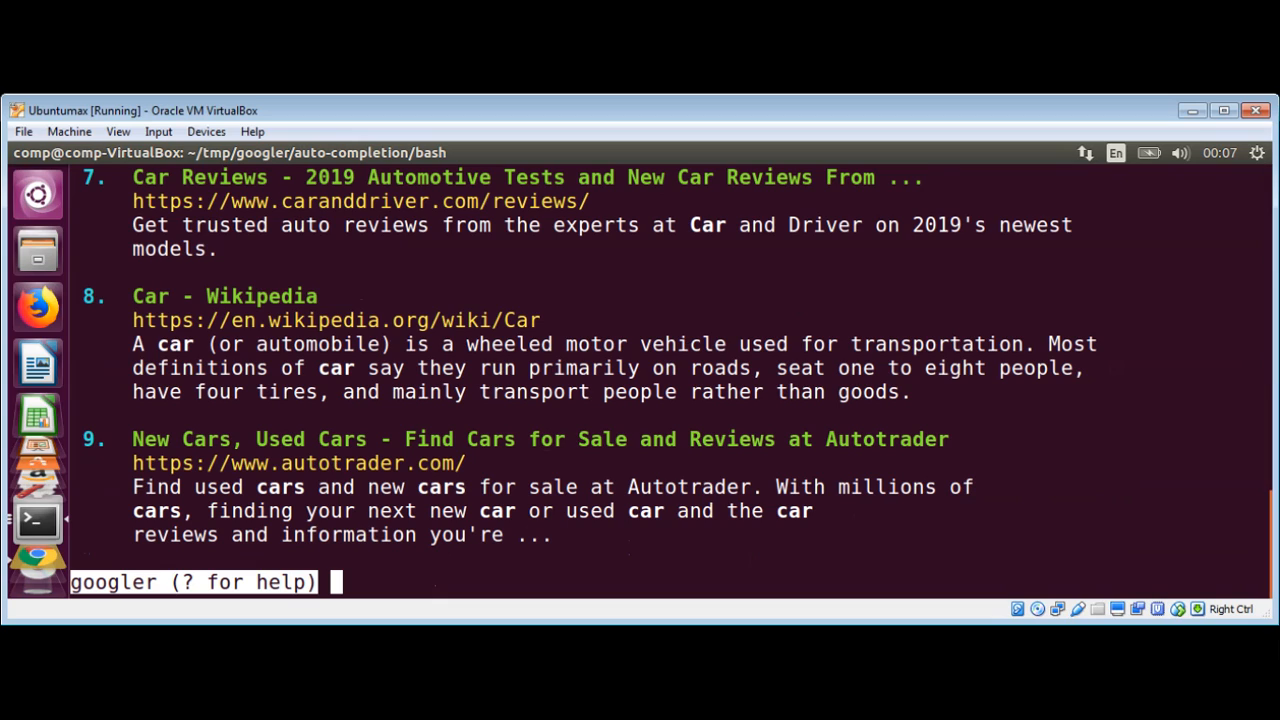
key(q)
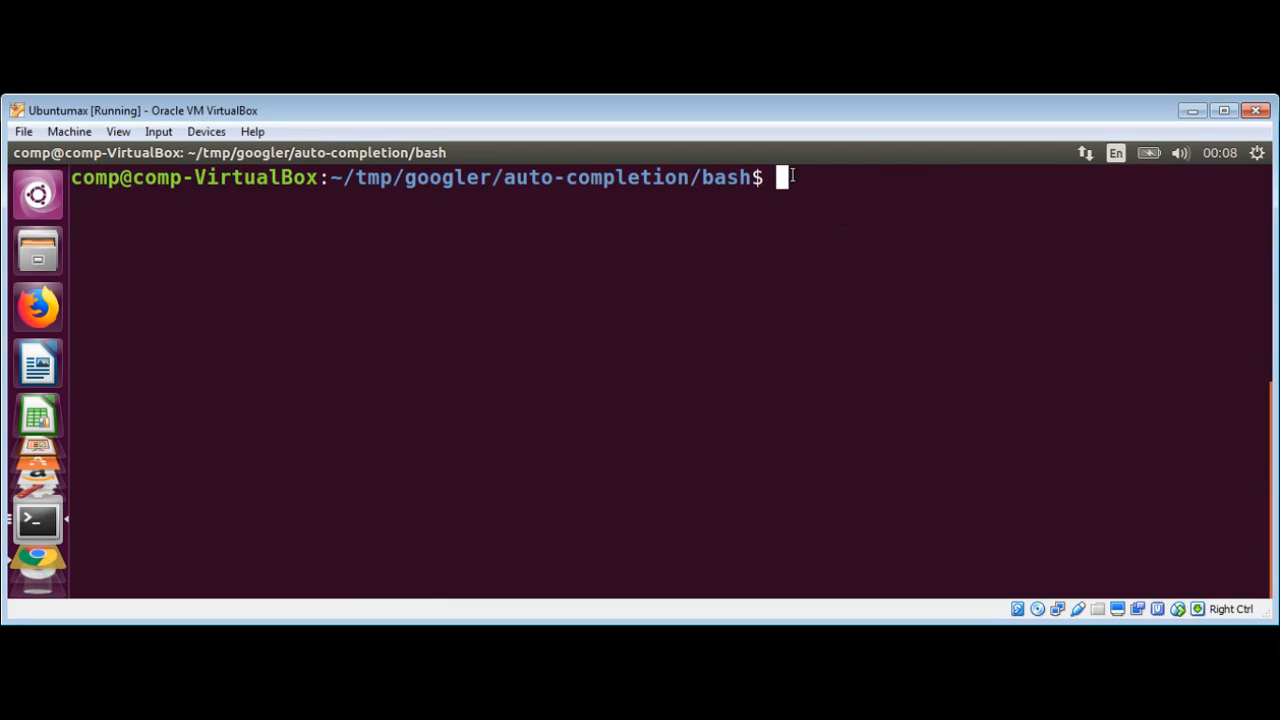
text(goo)
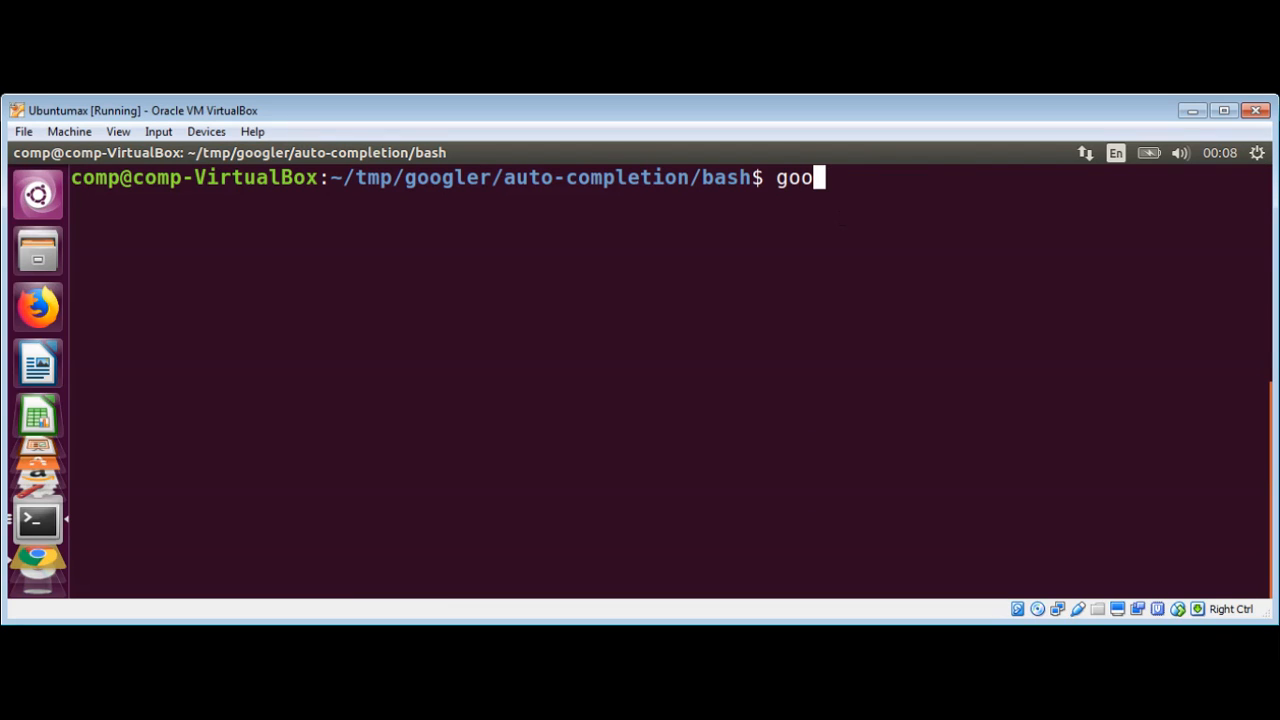
text(gle )
text(-N)
text( Linux)
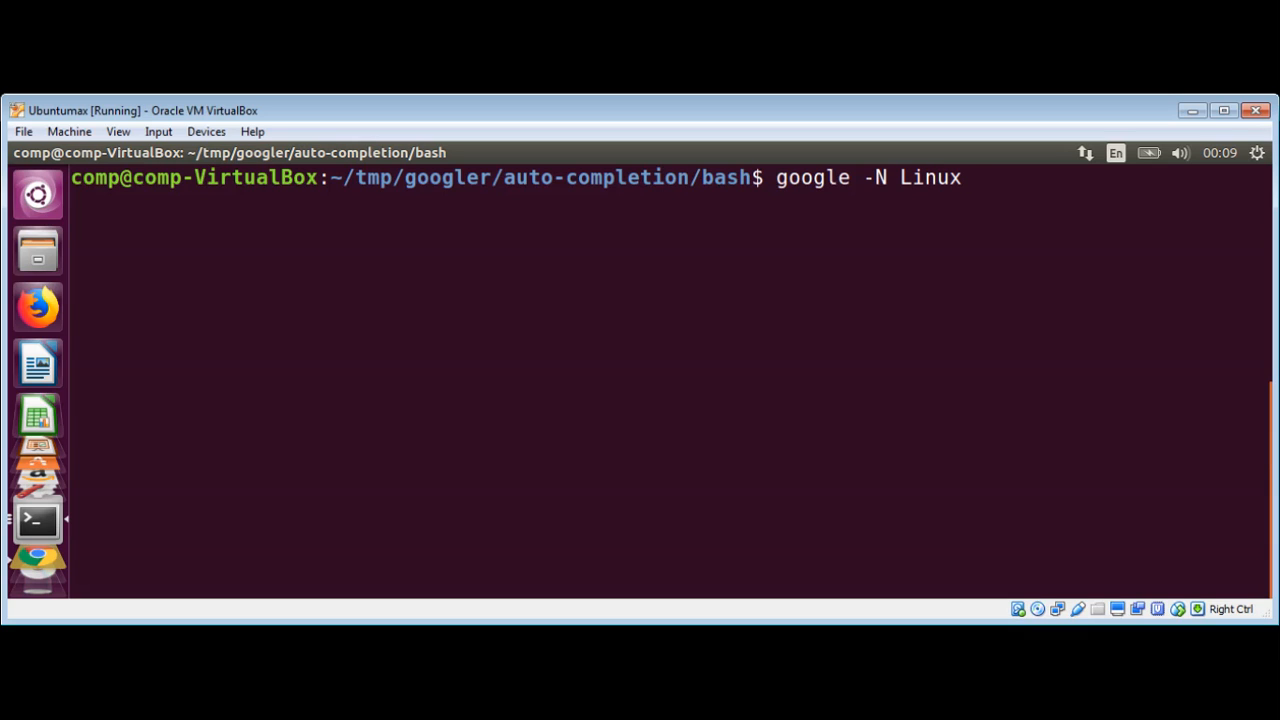
Step: Correct 'google -N Linux' to 'googler -N Linux', list Linux news, then quit and clear
key(Return)
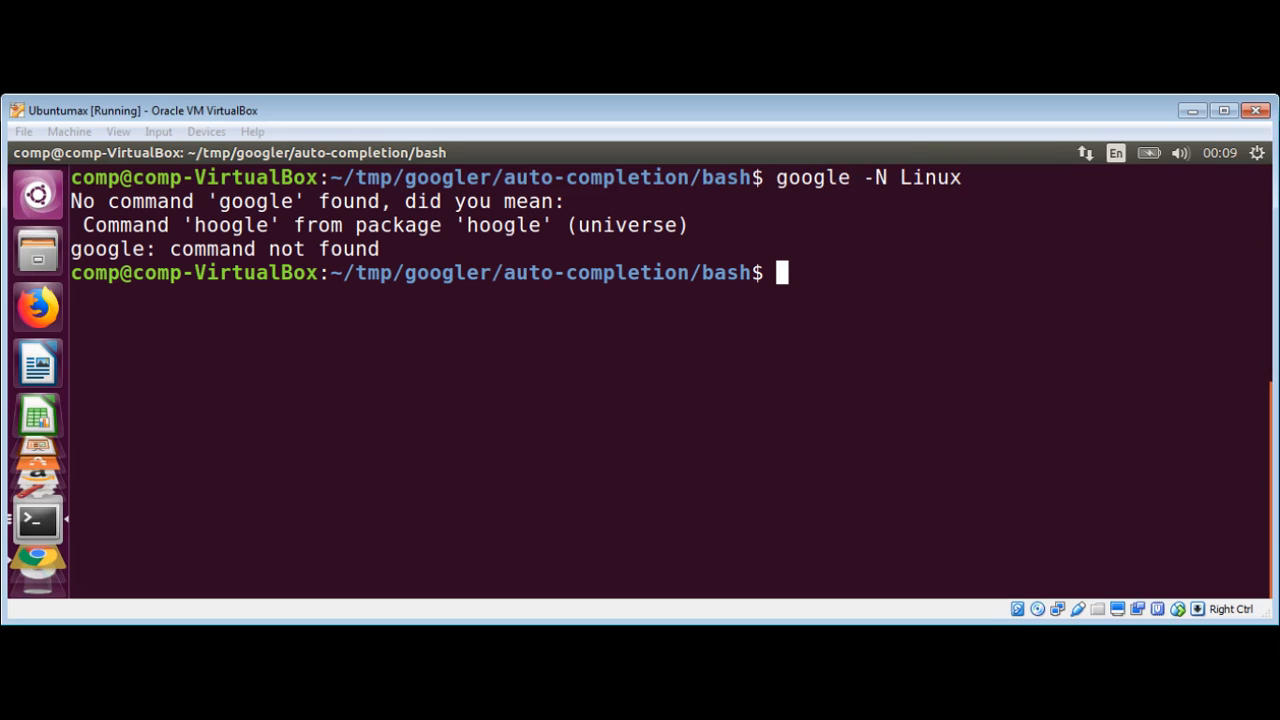
key(Up)
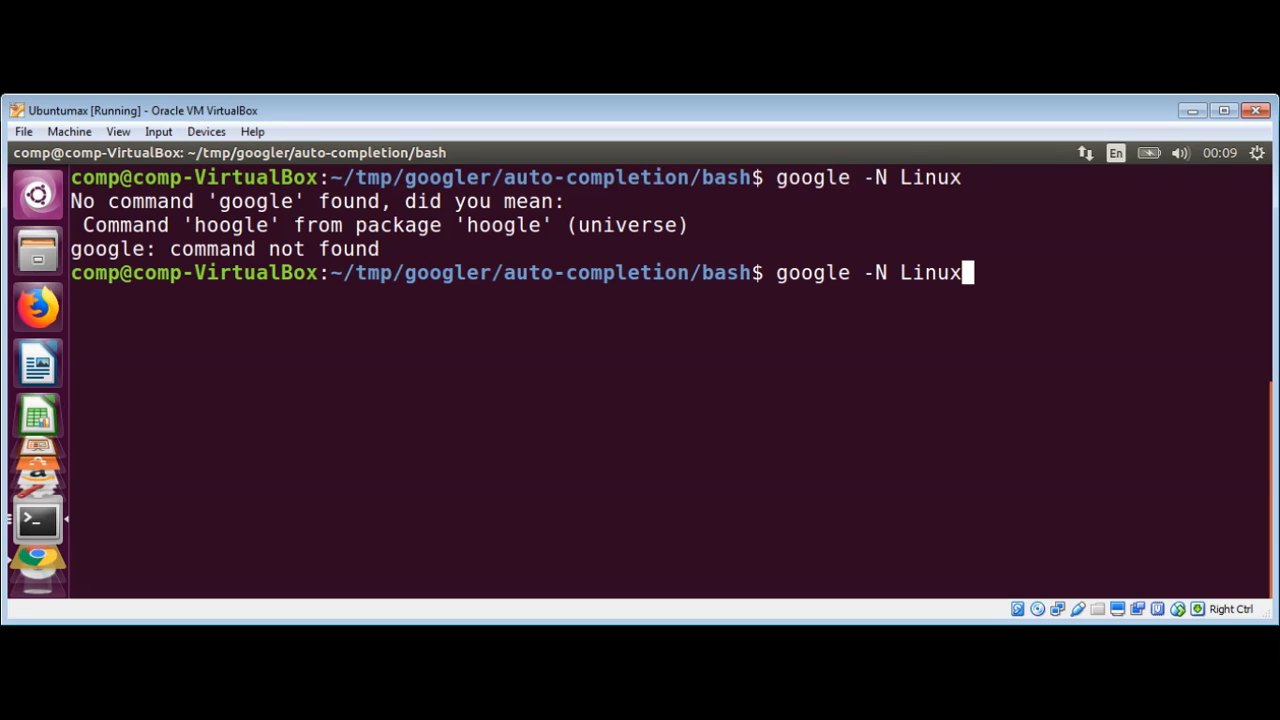
key(Left)
key(Left)
key(Left)
key(Left)
key(Right)
text(r)
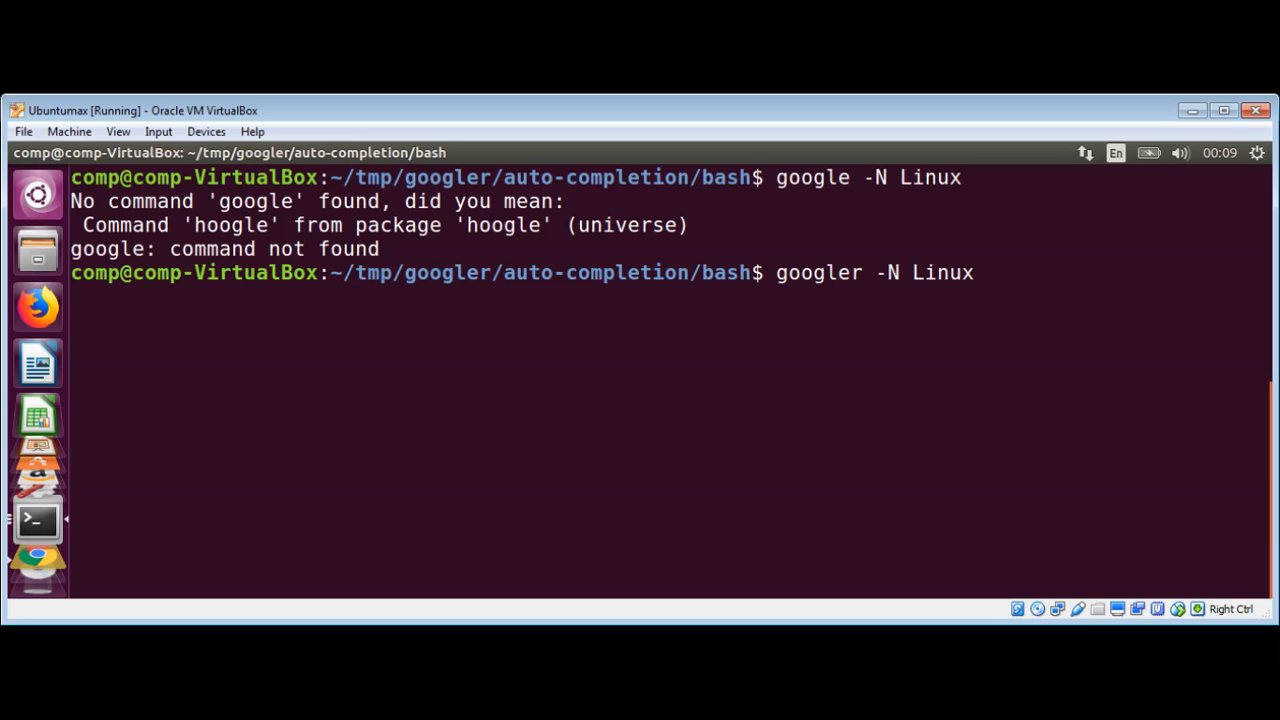
key(Return)
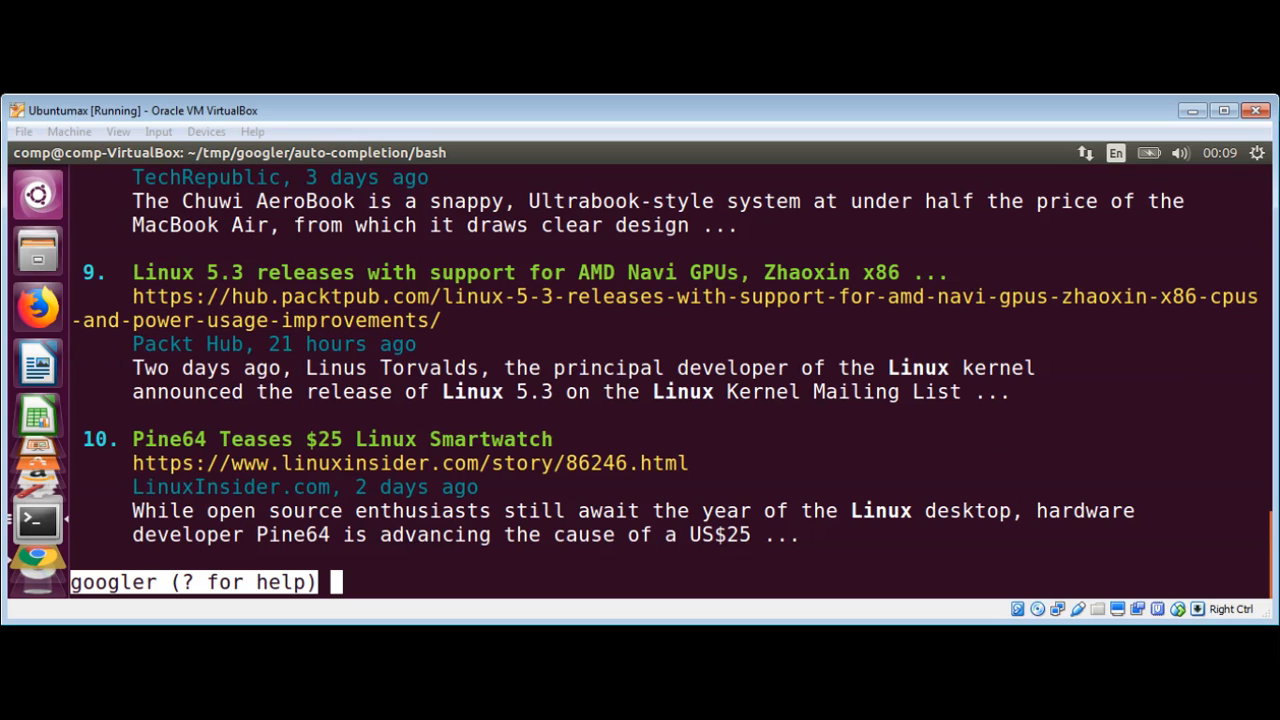
key(ctrl+d)
key(ctrl+l)
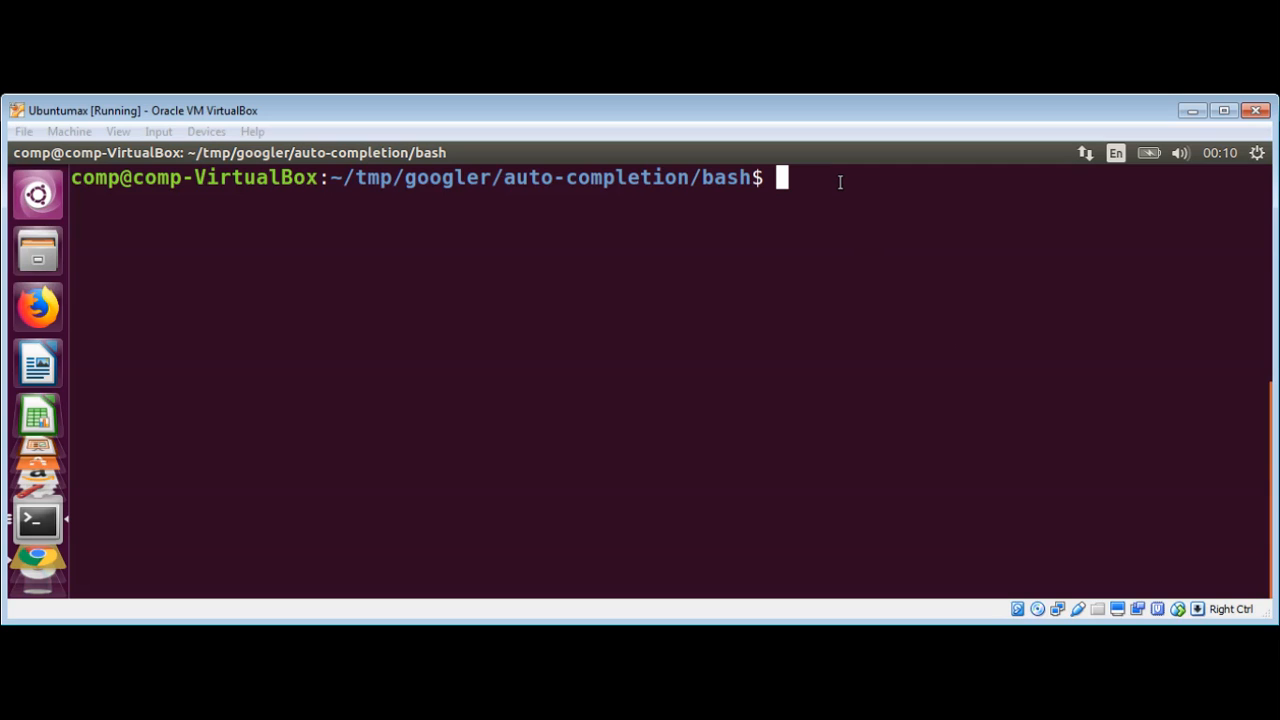
text(goog)
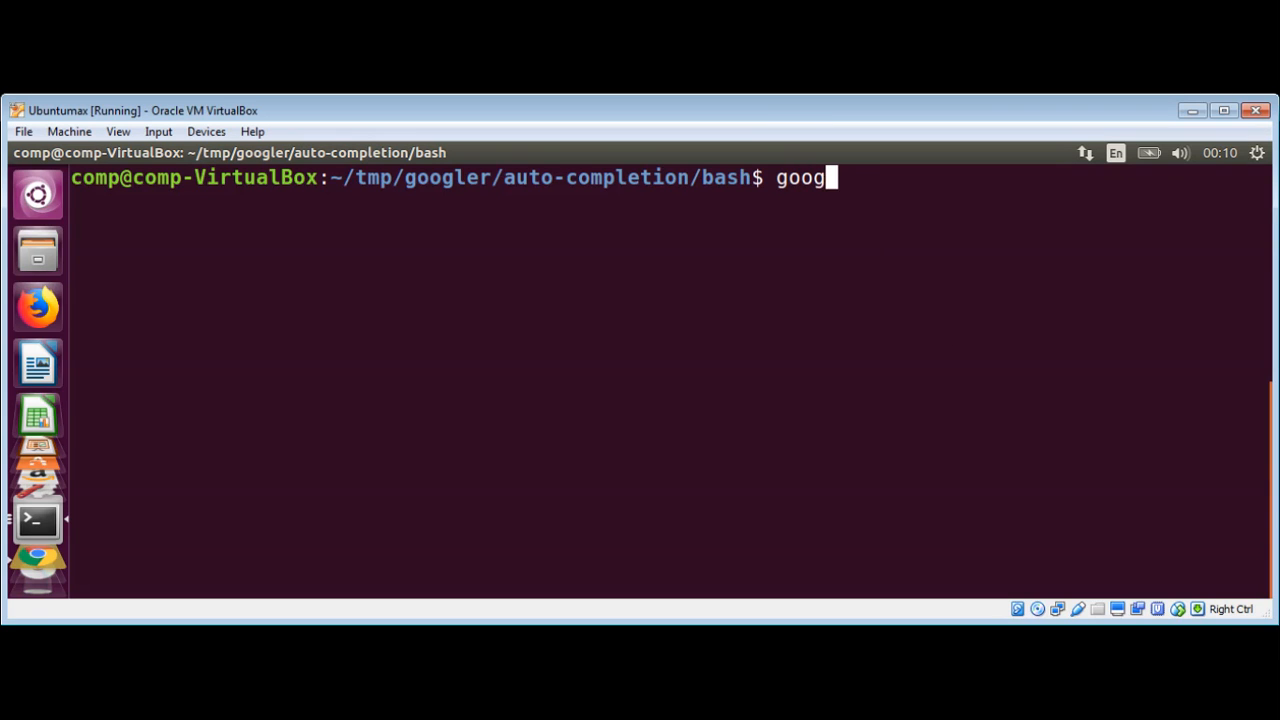
text(ler)
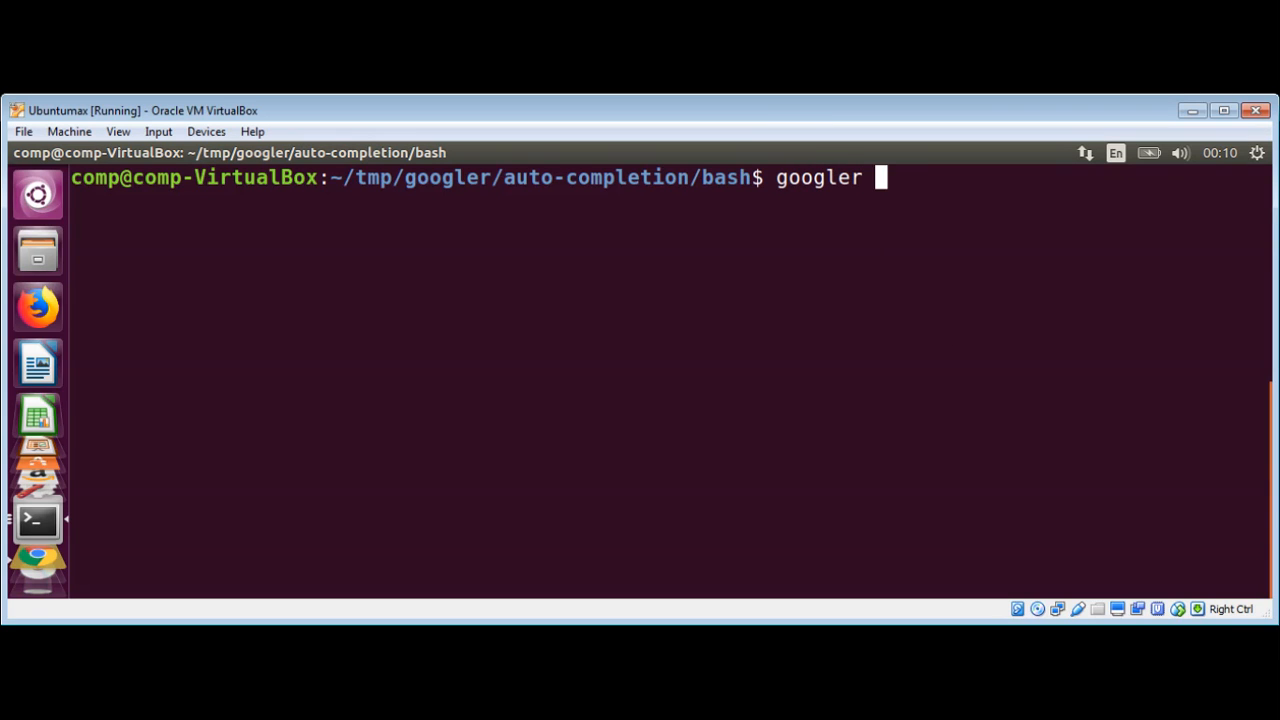
text( -j )
text(leather j)
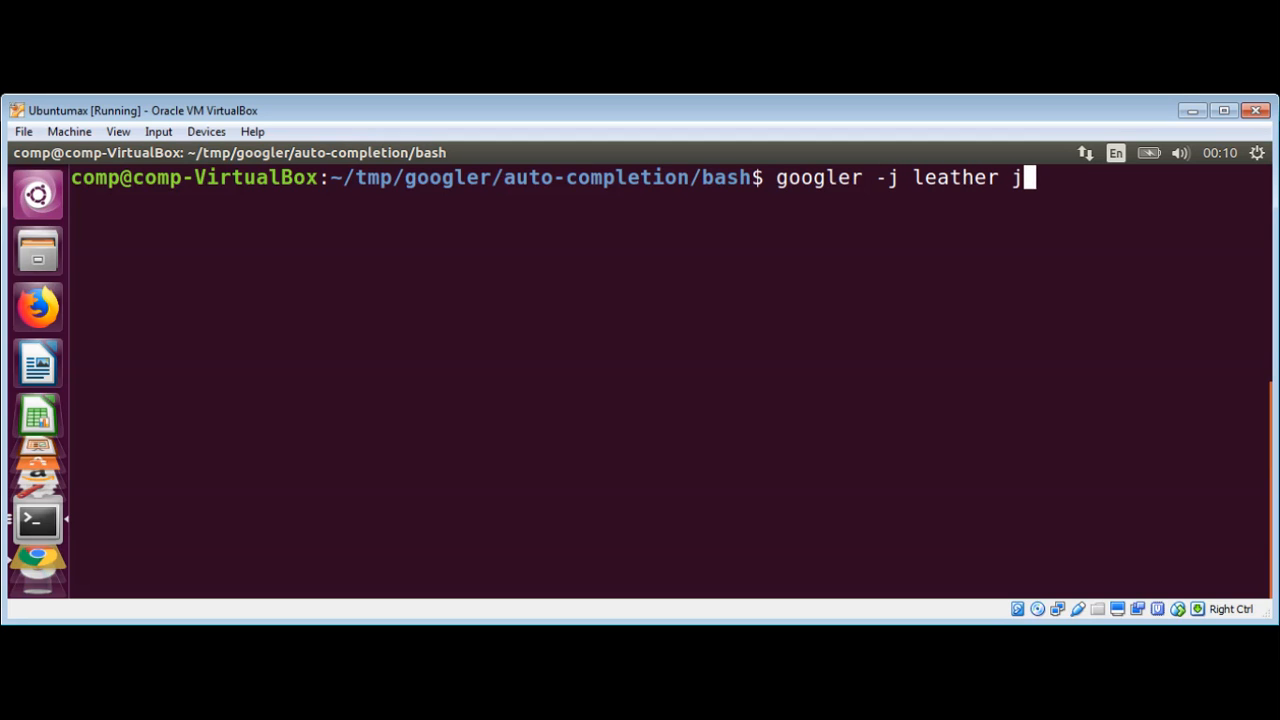
text(ackets)
Step: Run 'googler -j leather jackets' to search for leather jacket shop results
key(Return)
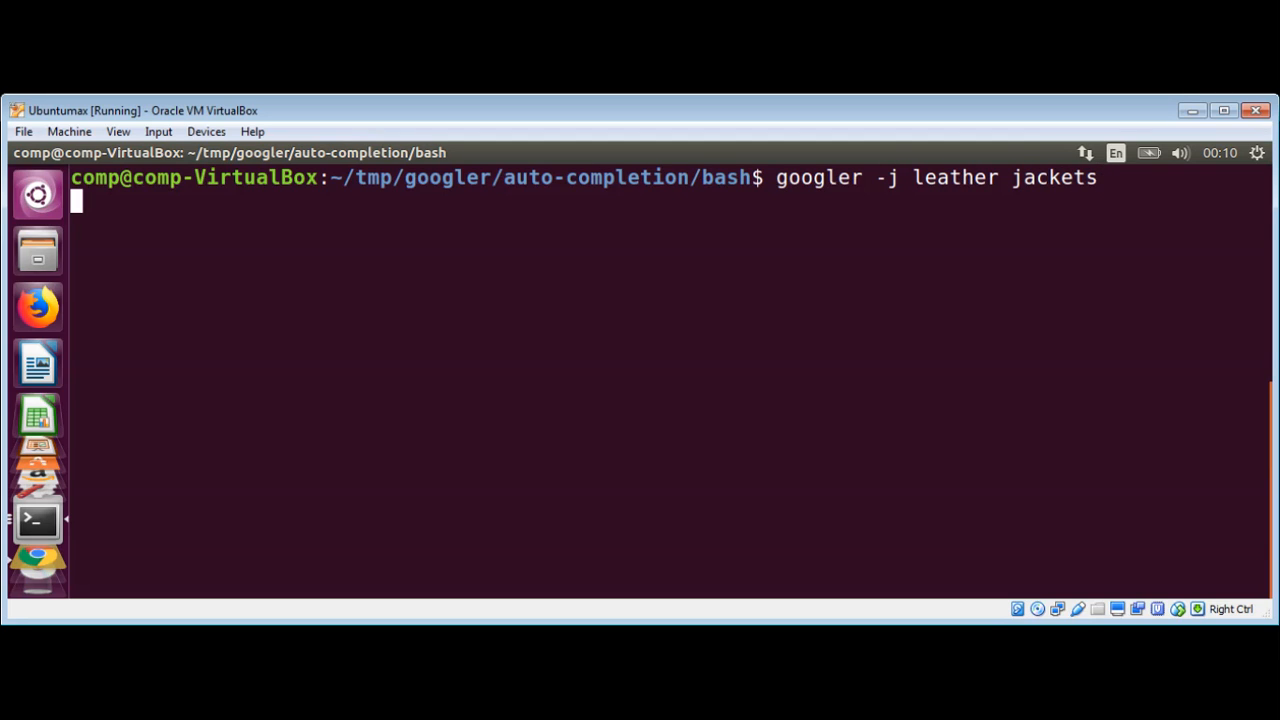